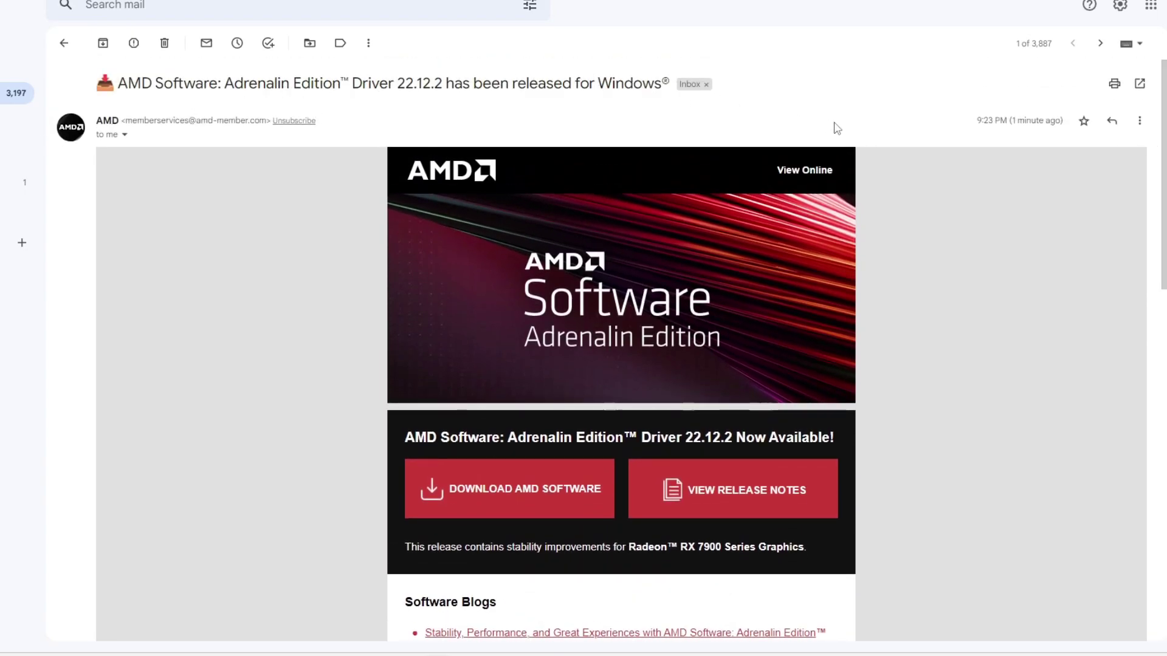
Open AMD Radeon Software maximized and show its global graphics settings with the advanced options expanded
right_click(601, 129)
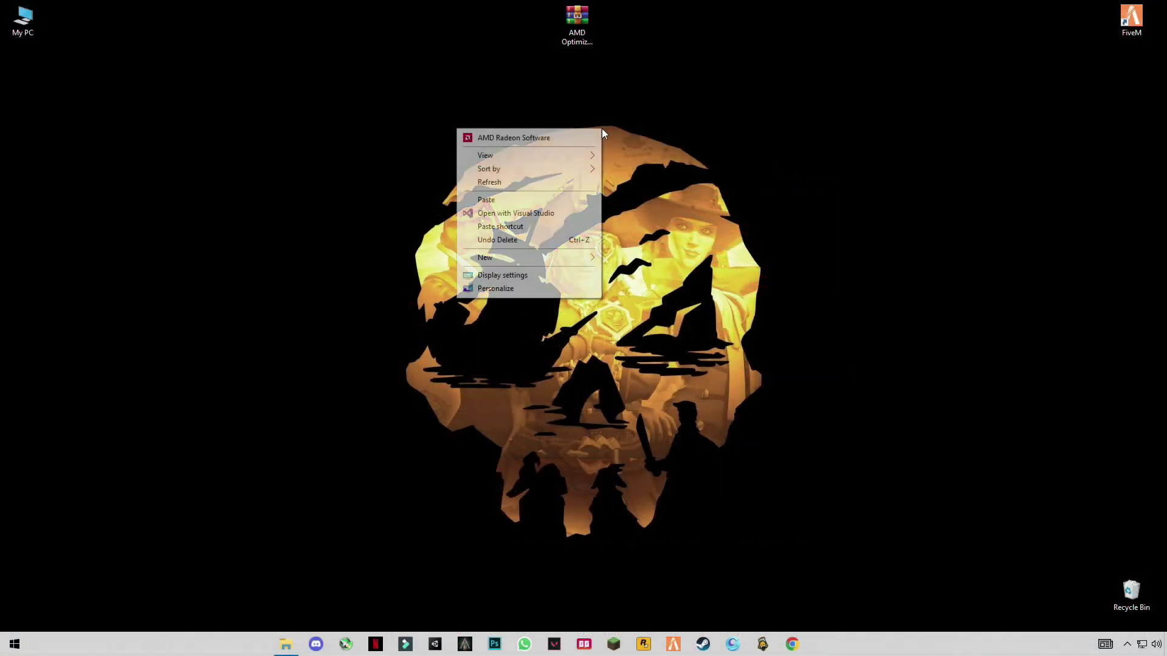
left_click(568, 138)
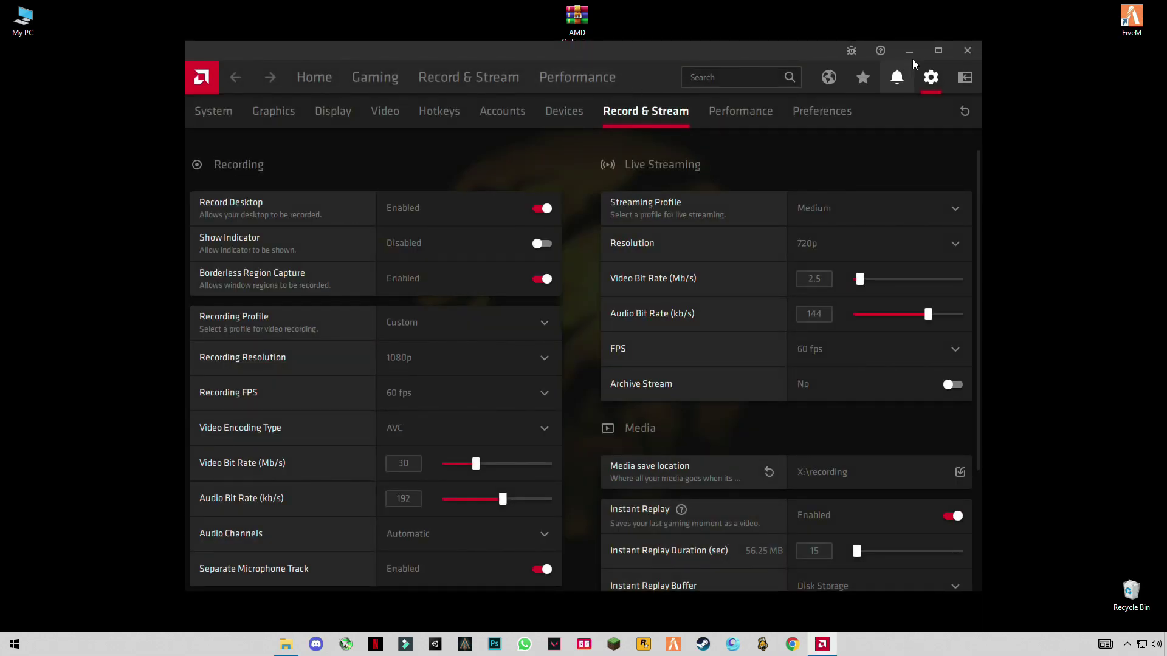
left_click(936, 52)
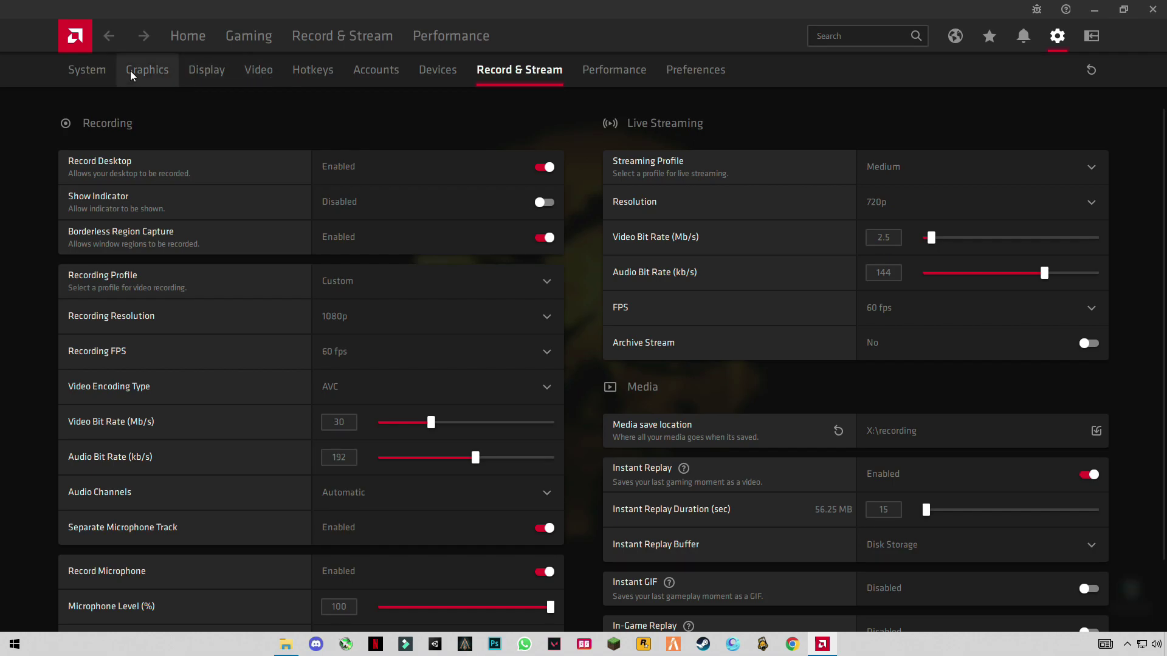
left_click(172, 70)
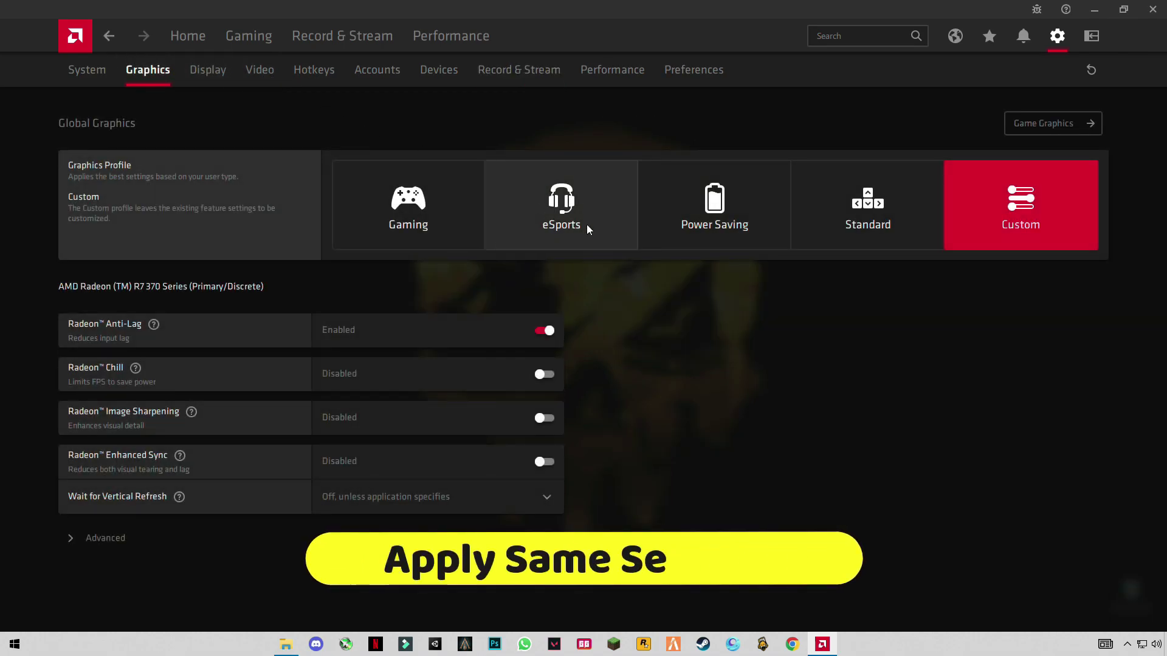
left_click(109, 540)
Toggle Radeon Anti-Lag off and back on, and apply the Gaming graphics profile
left_click(548, 338)
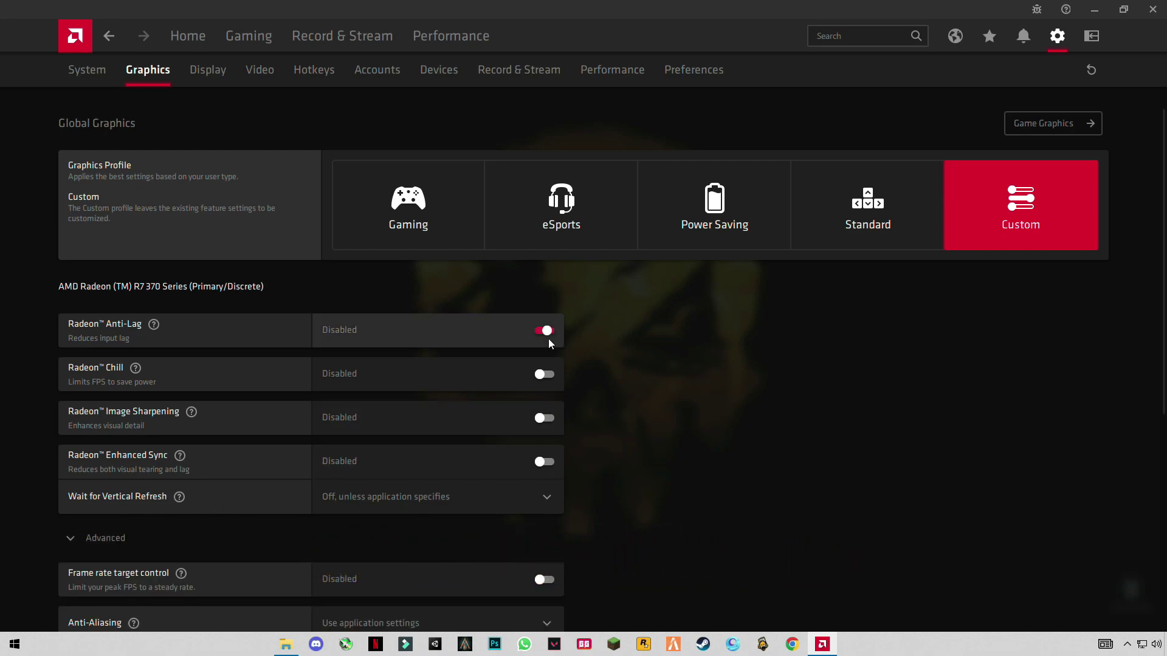
left_click(545, 334)
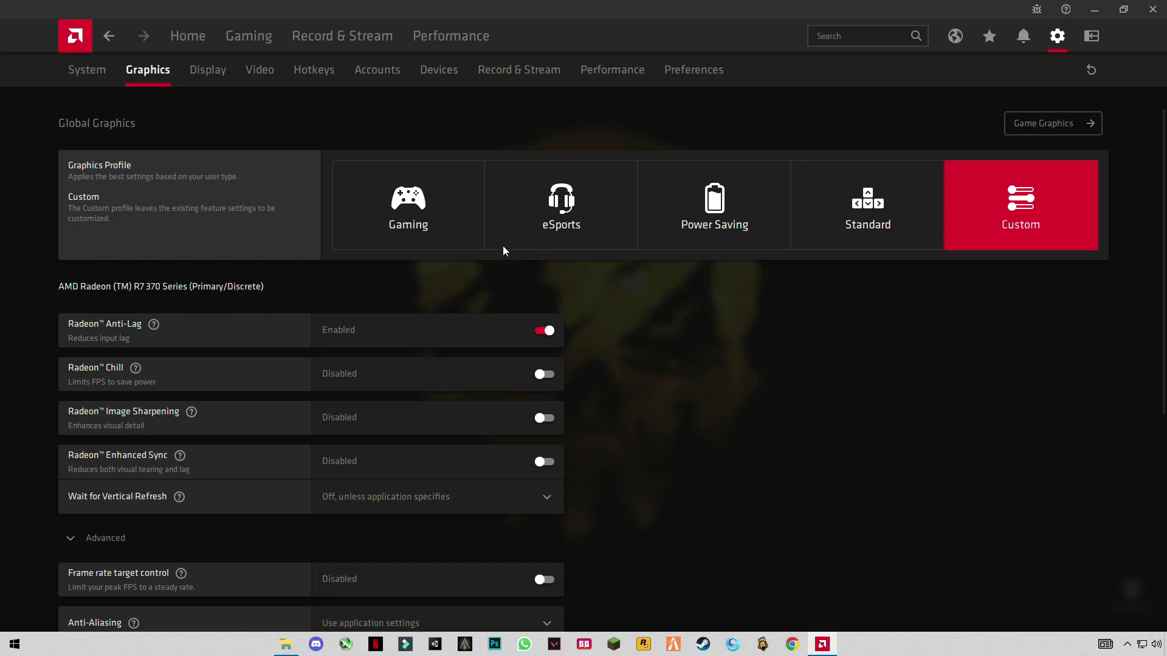
left_click(476, 239)
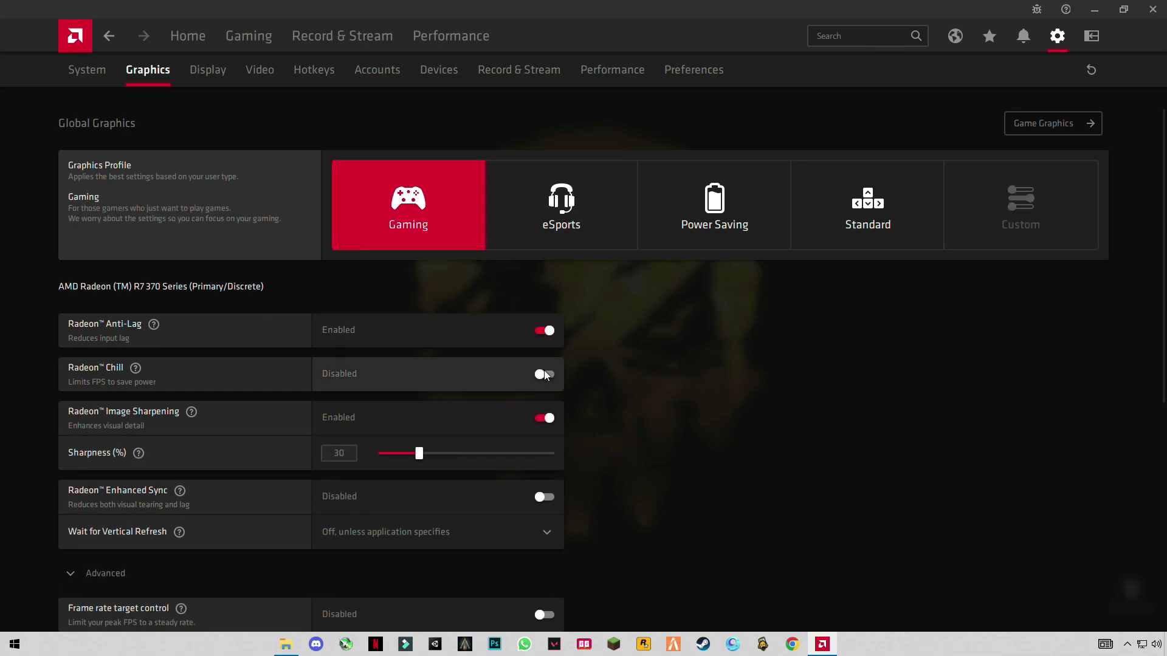
Disable Radeon Image Sharpening and enable Radeon Enhanced Sync in the global graphics settings
scroll(544, 370, "down", 3)
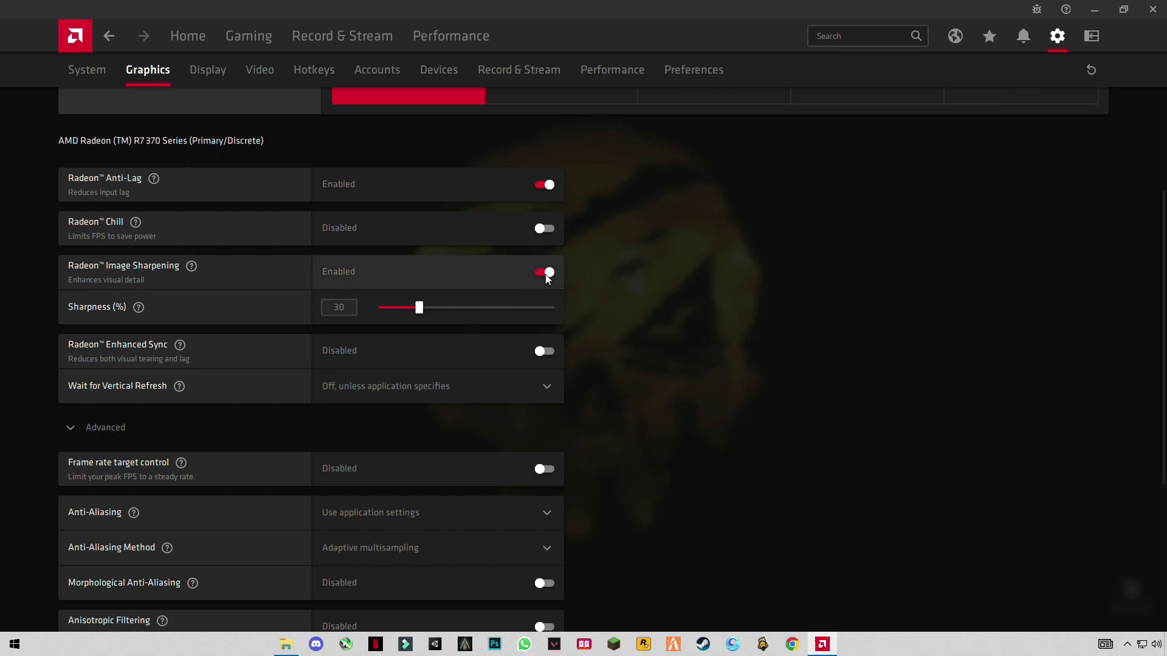
left_click(544, 271)
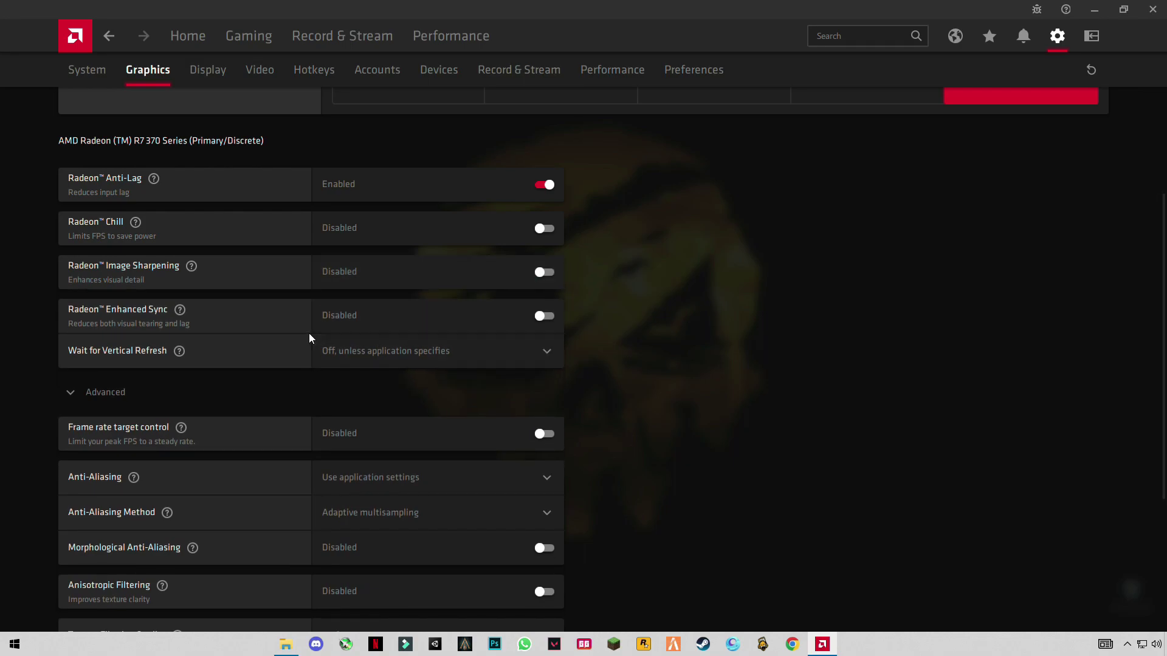
left_click(544, 316)
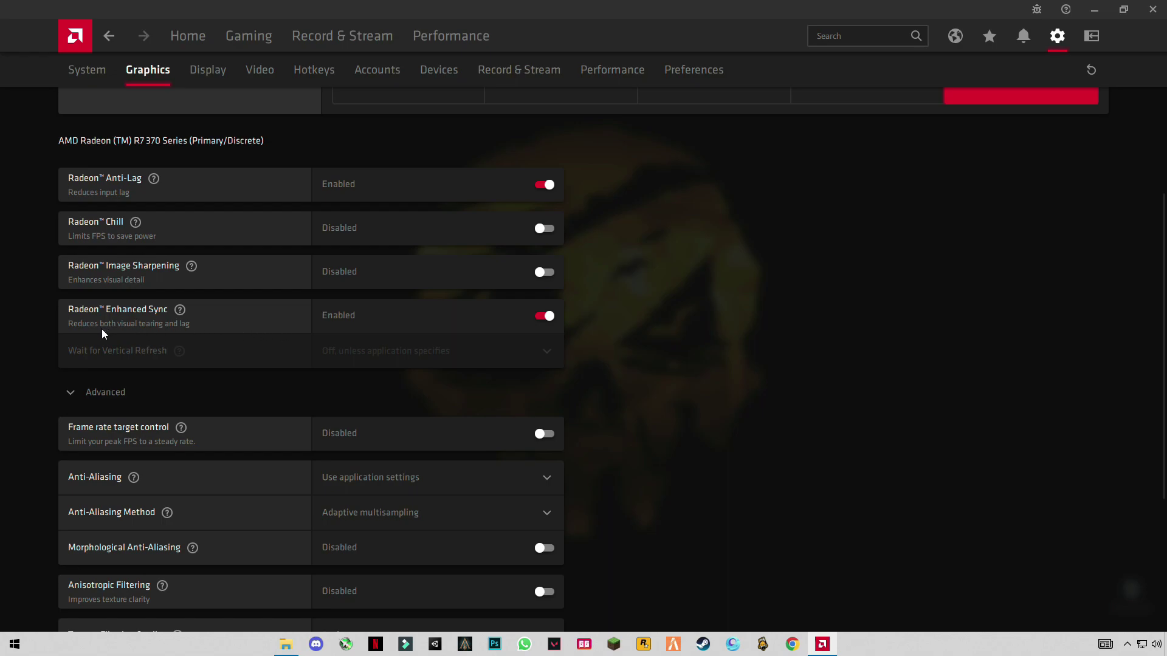
Set Anti-Aliasing to Use application settings and the Anti-Aliasing Method to Multisampling
scroll(427, 372, "down", 4)
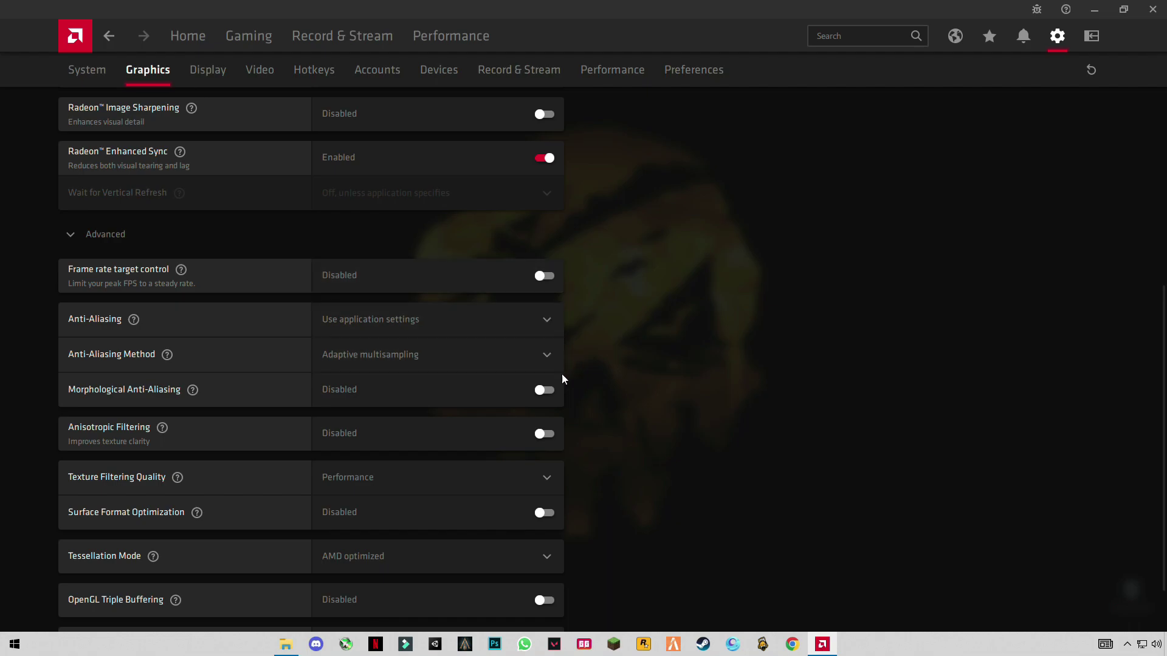
left_click(468, 317)
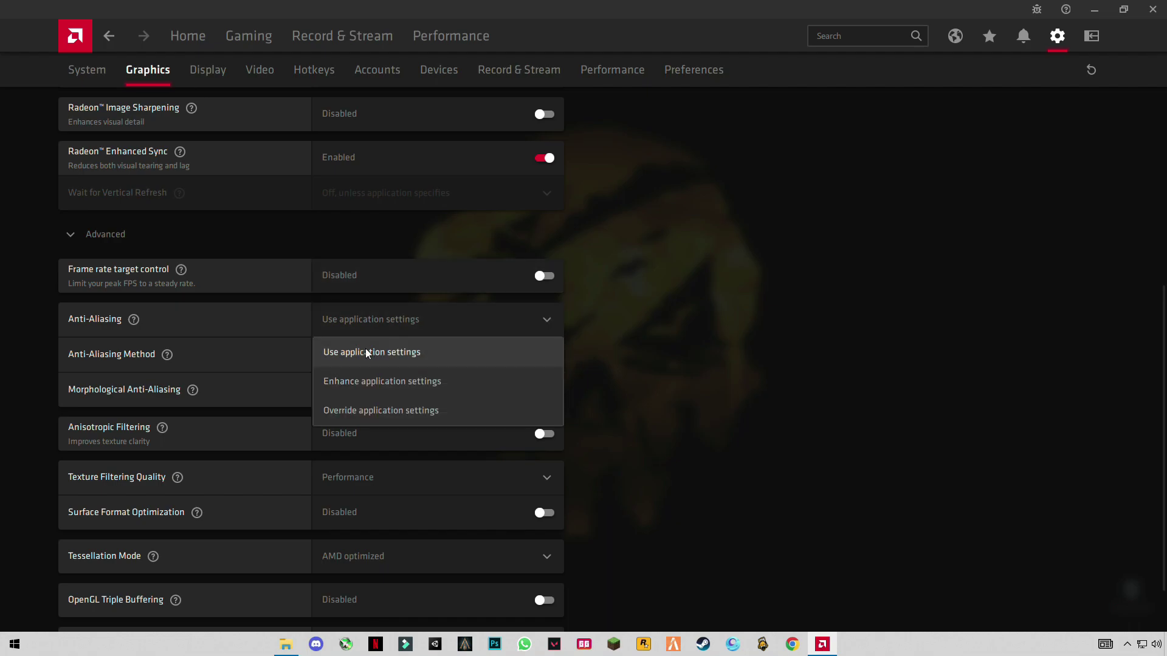
left_click(360, 352)
left_click(381, 350)
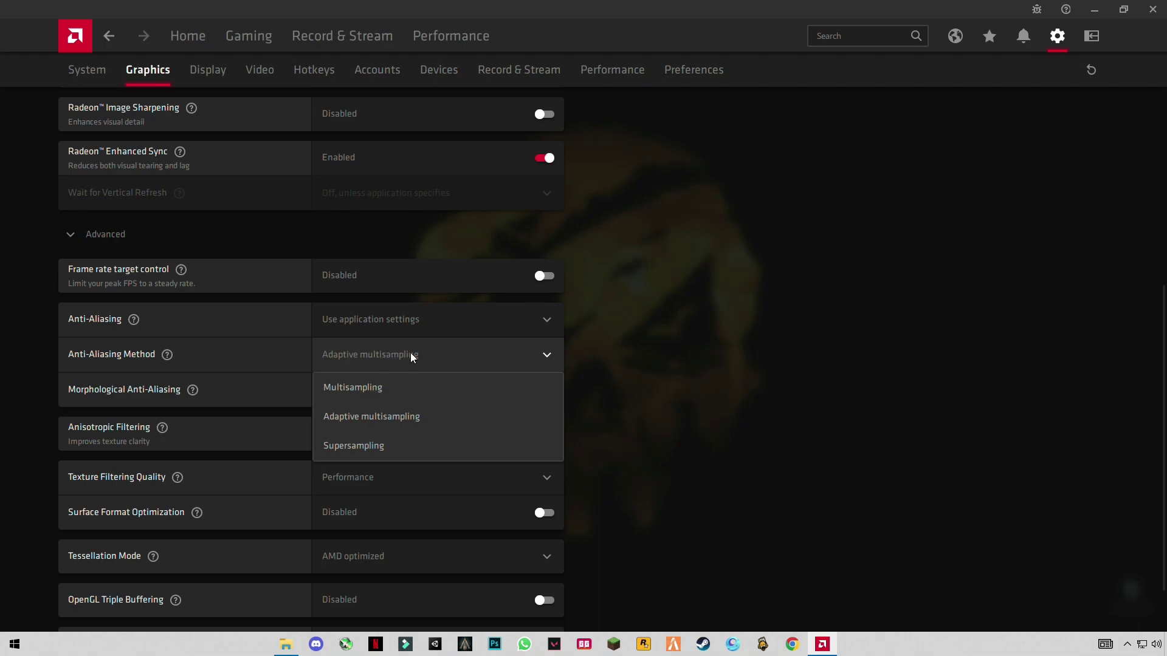
left_click(381, 388)
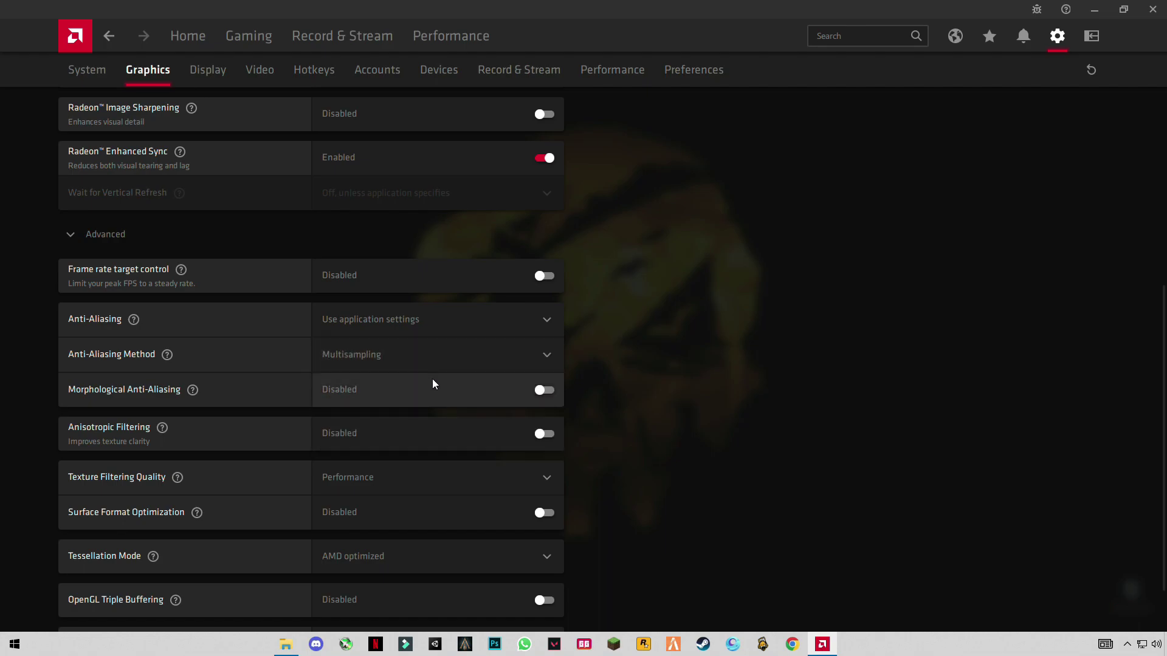
Enable Anisotropic Filtering and set its level to 2x
scroll(432, 378, "down", 2)
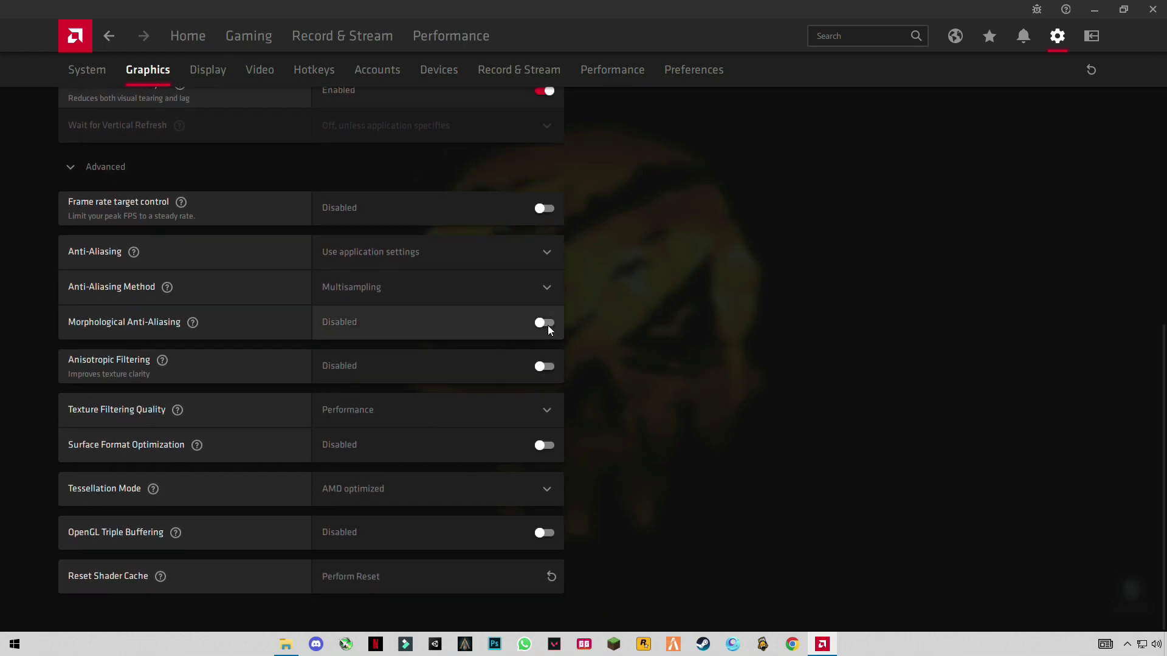
left_click(541, 367)
left_click(371, 400)
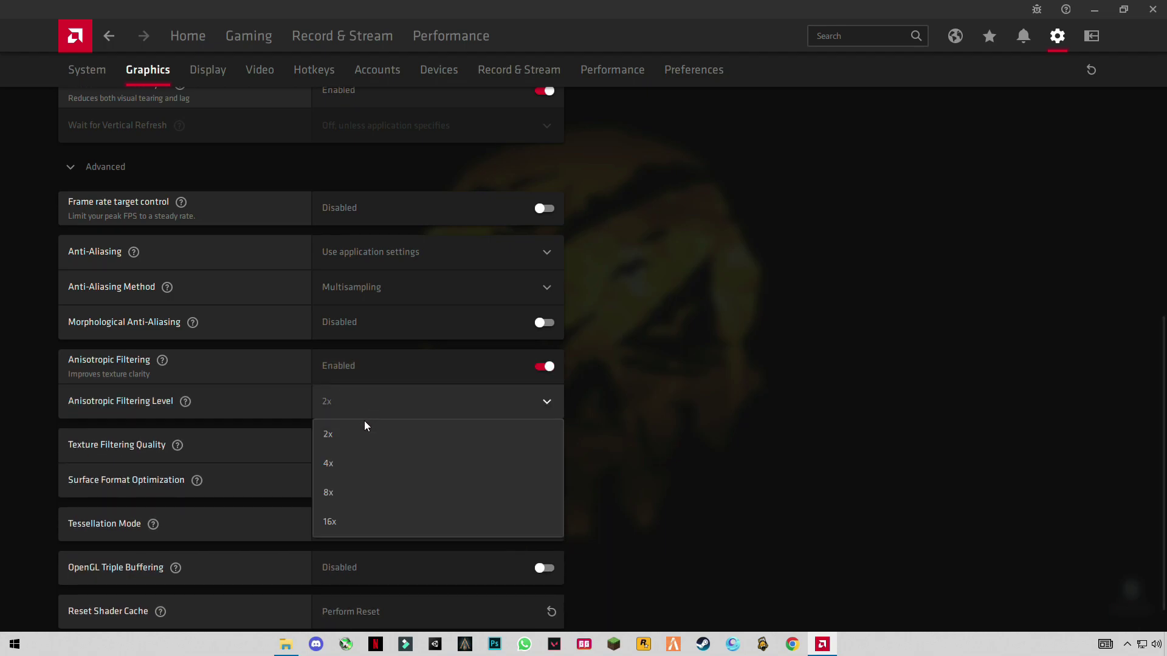
left_click(341, 433)
Set Texture Filtering Quality to Standard in the advanced graphics settings
scroll(543, 433, "down", 1)
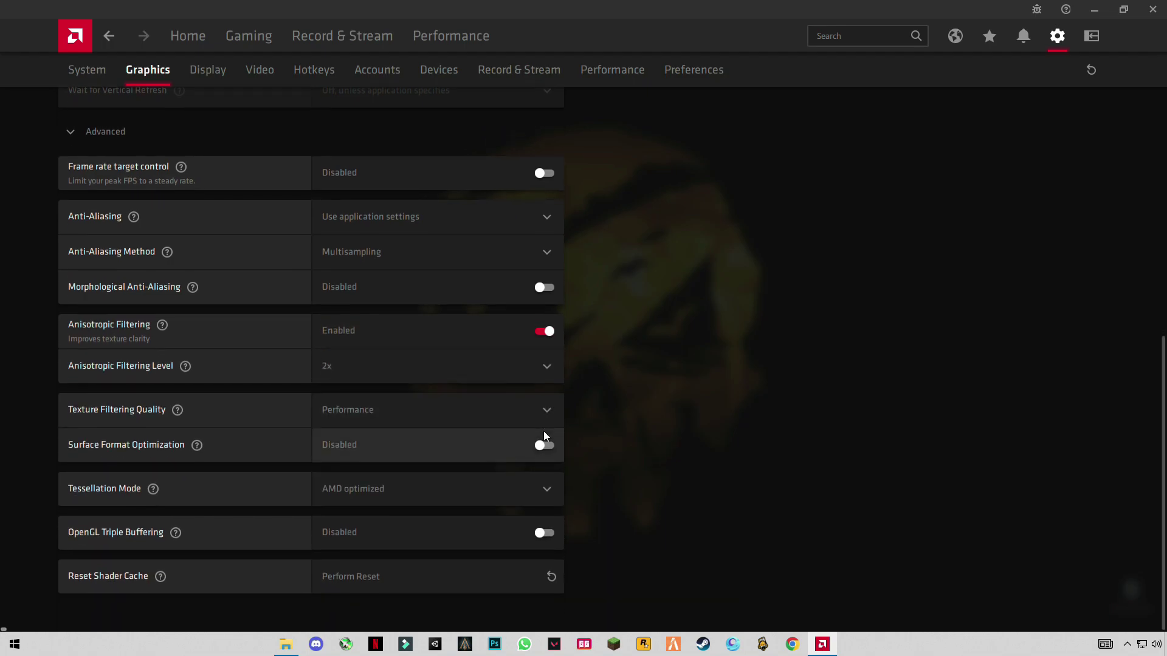
left_click(538, 414)
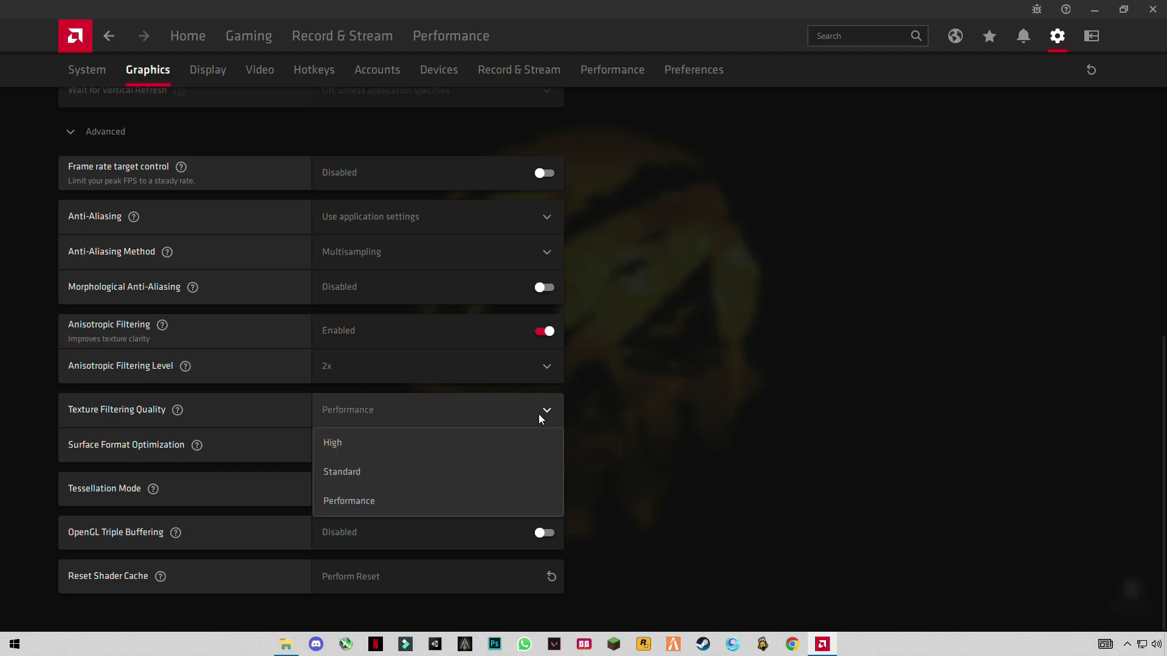
left_click(345, 472)
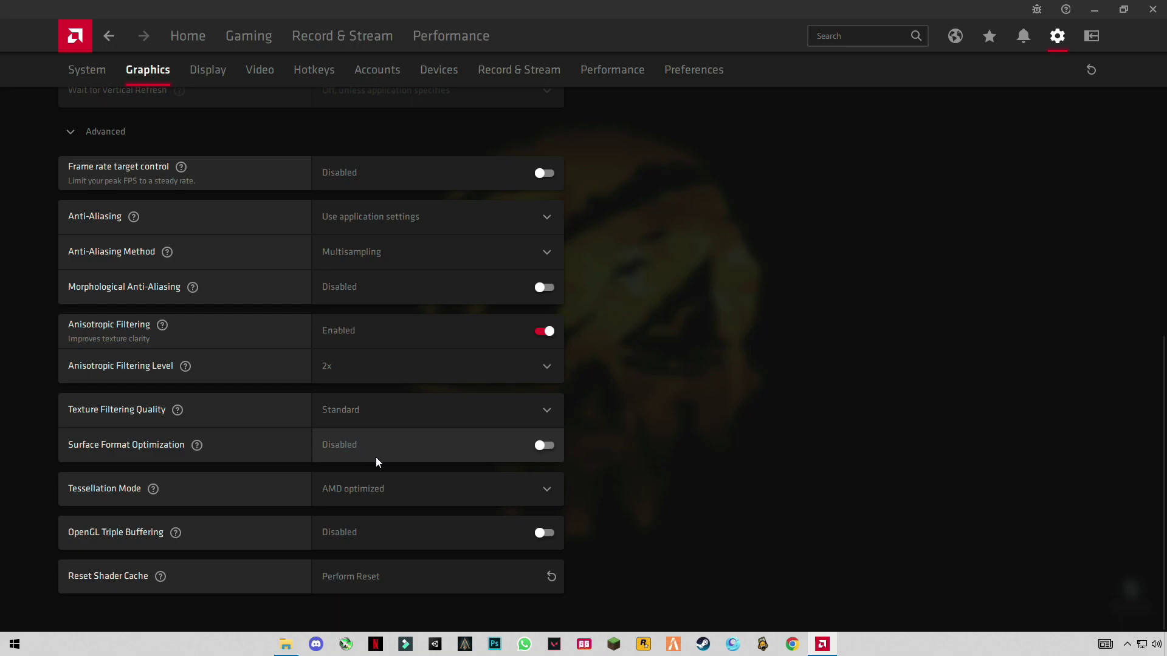
scroll(564, 517, "up", 1)
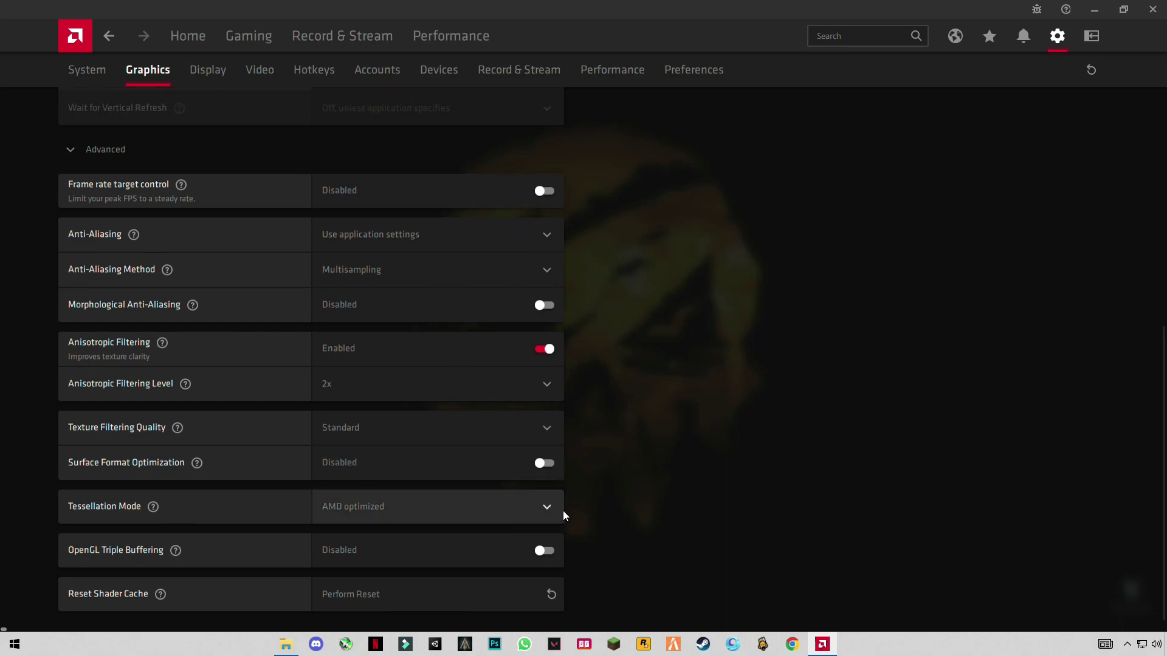
scroll(564, 516, "up", 8)
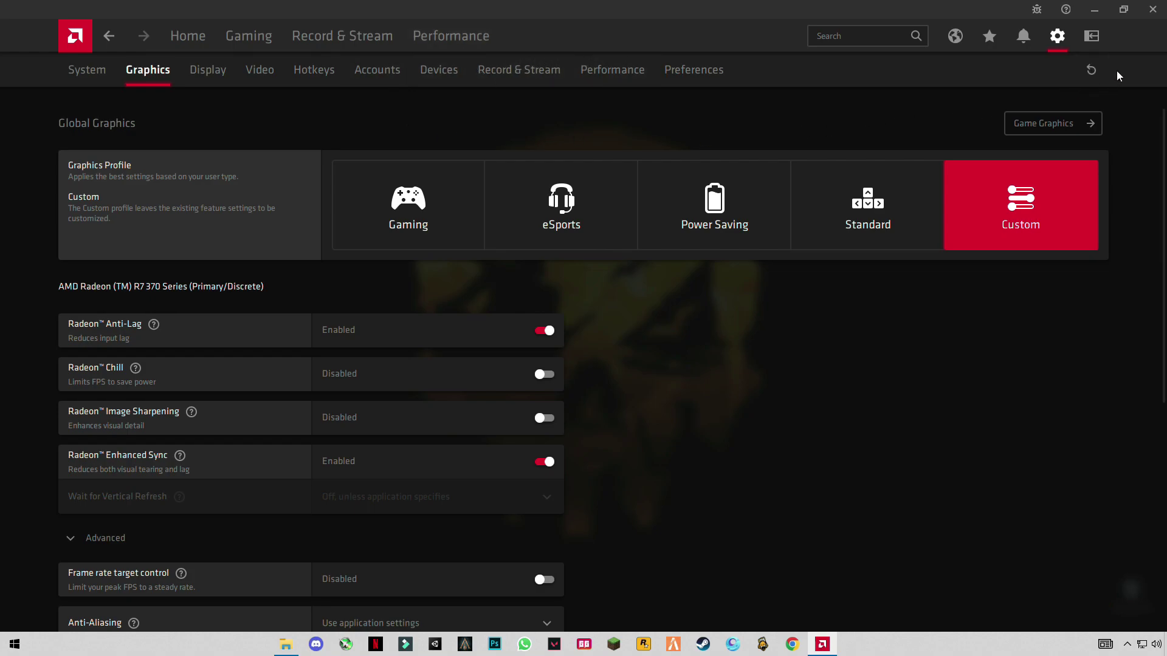
Review the Record & Stream settings for recording, live streaming and media, and close AMD Radeon Software
left_click(537, 71)
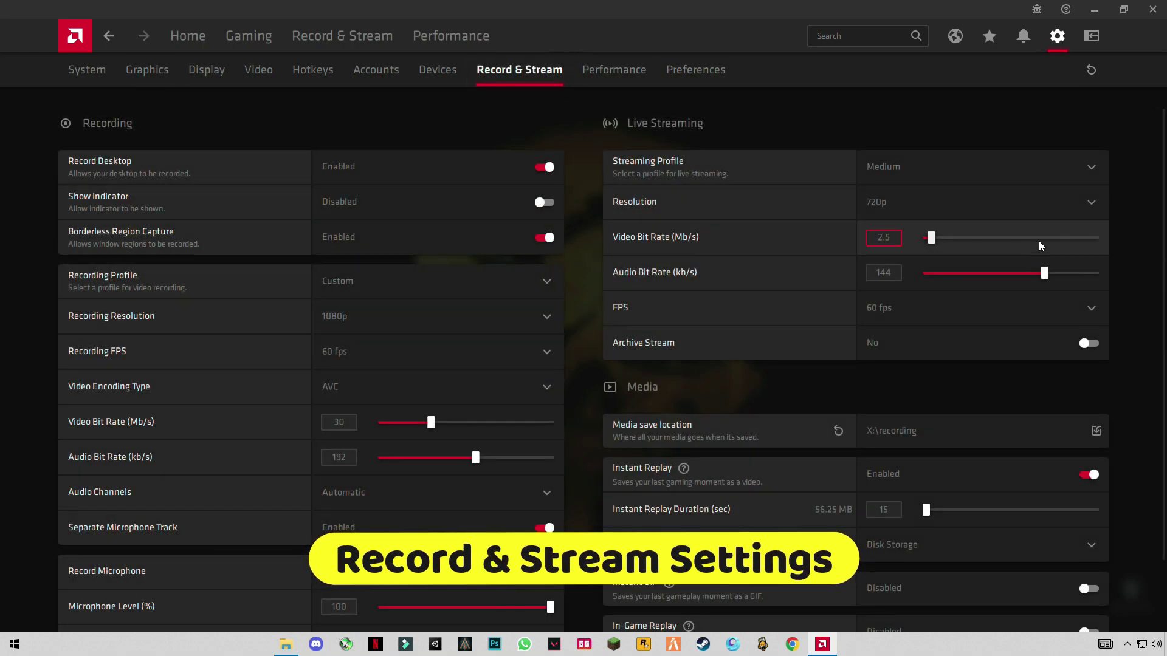
scroll(569, 286, "down", 1)
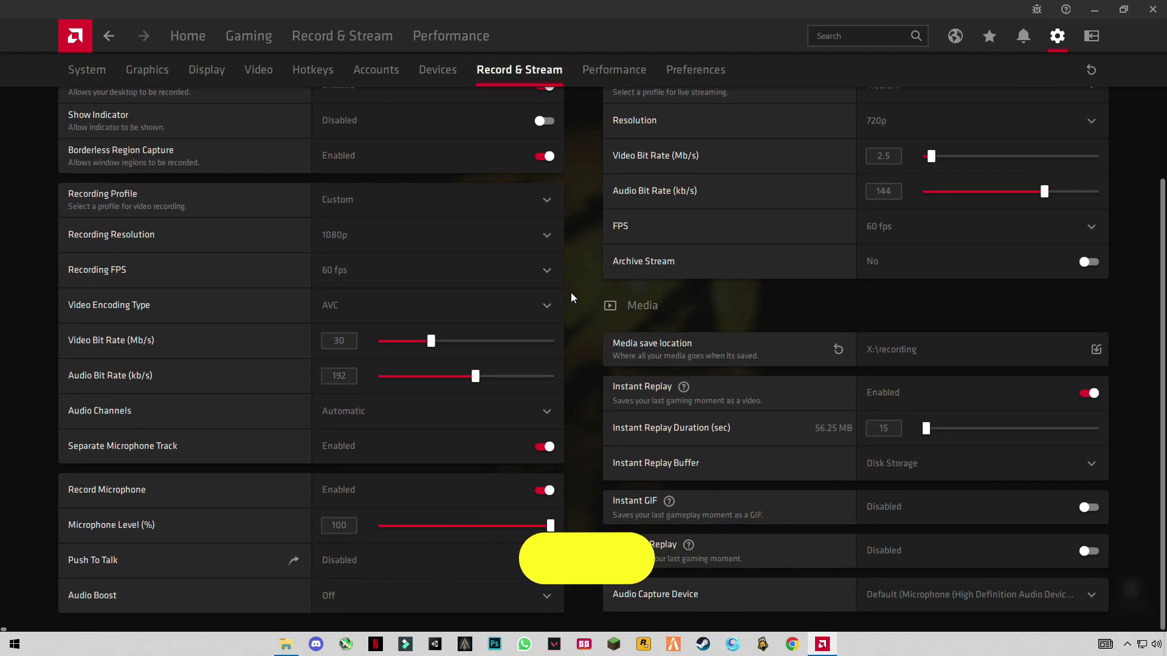
scroll(571, 294, "up", 1)
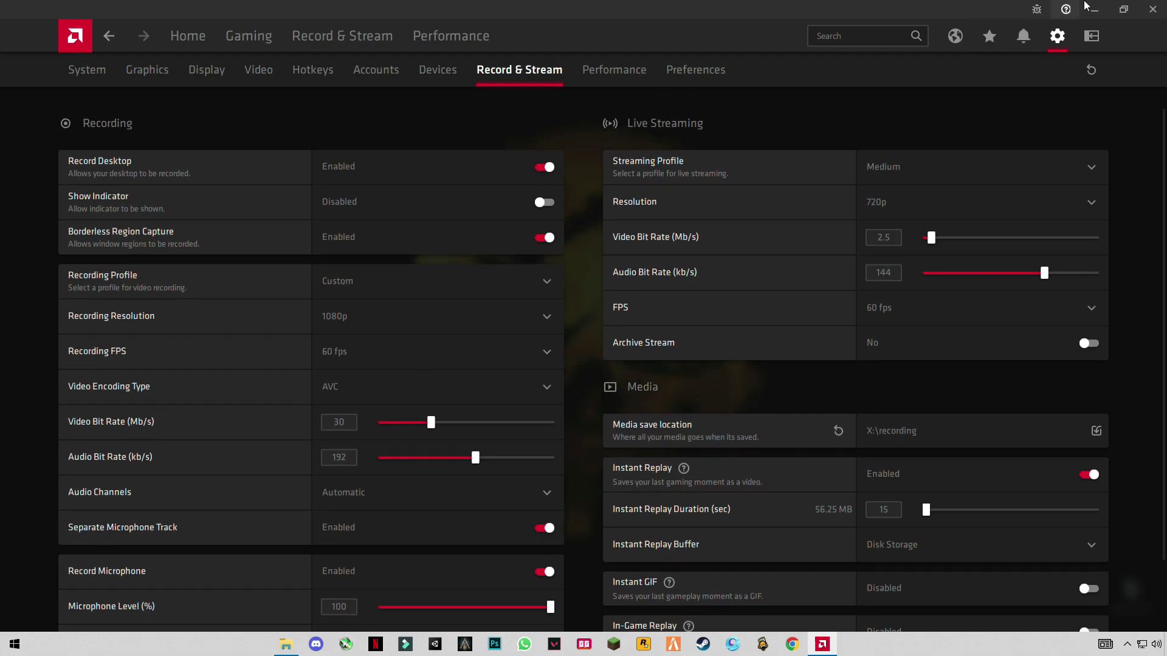
left_click(1153, 9)
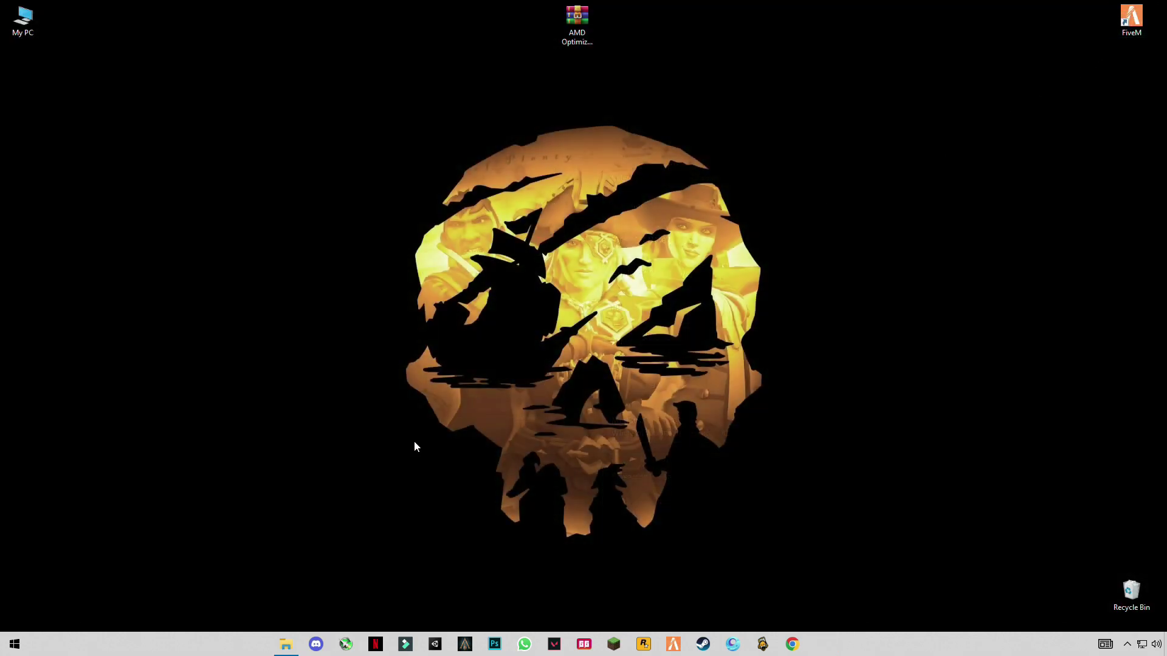
Switch to Windows Settings, search for "gamin" to turn on Game Mode, and view the related Graphics settings before closing the window
left_click(15, 644)
left_click(24, 588)
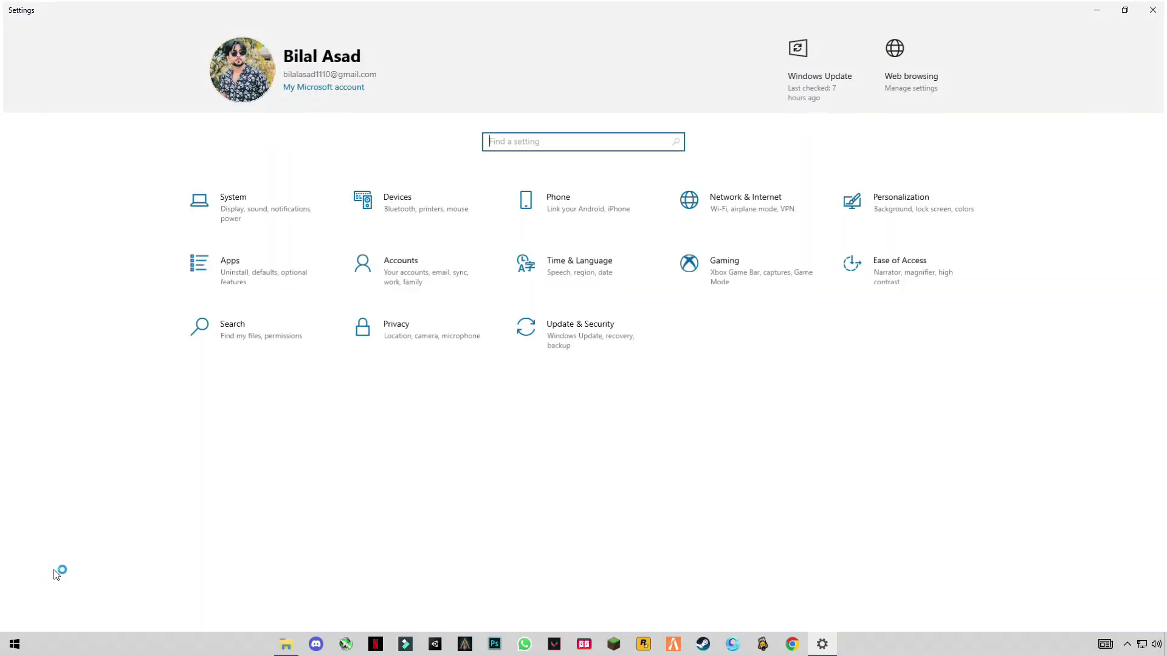
type("g")
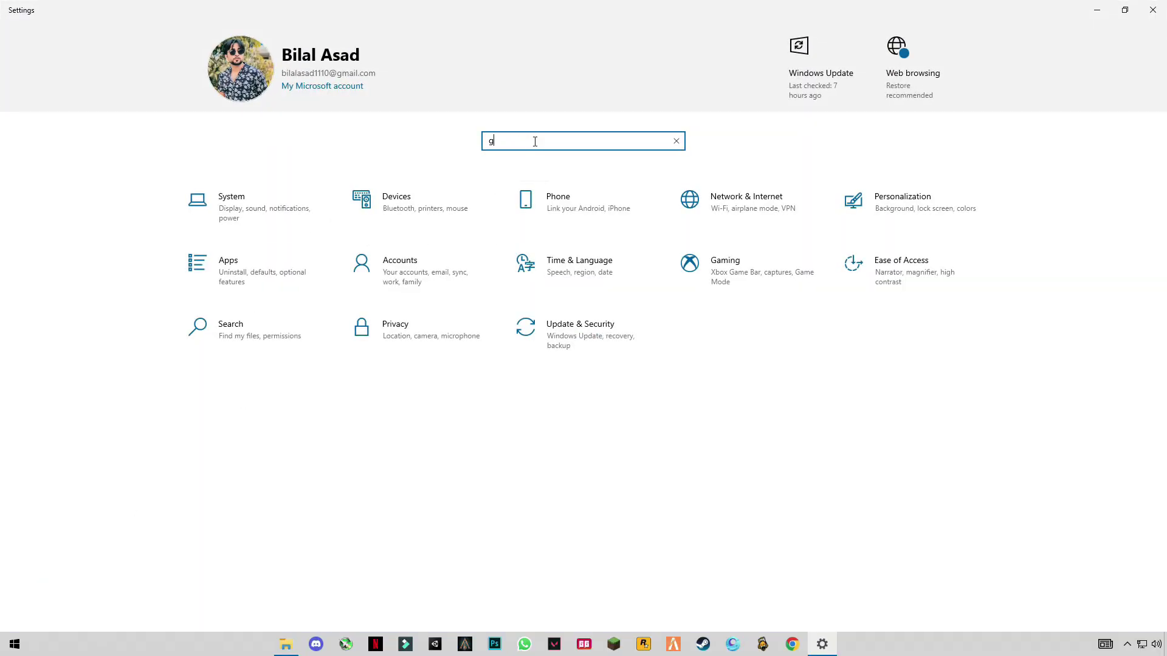
type("amin")
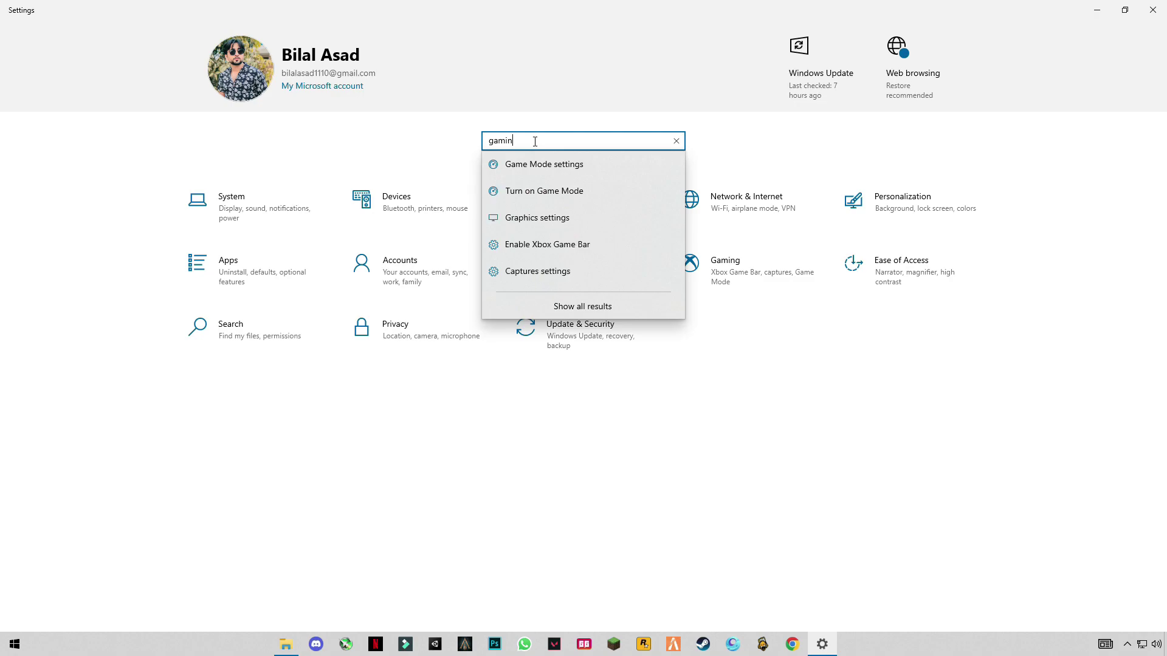
left_click(535, 165)
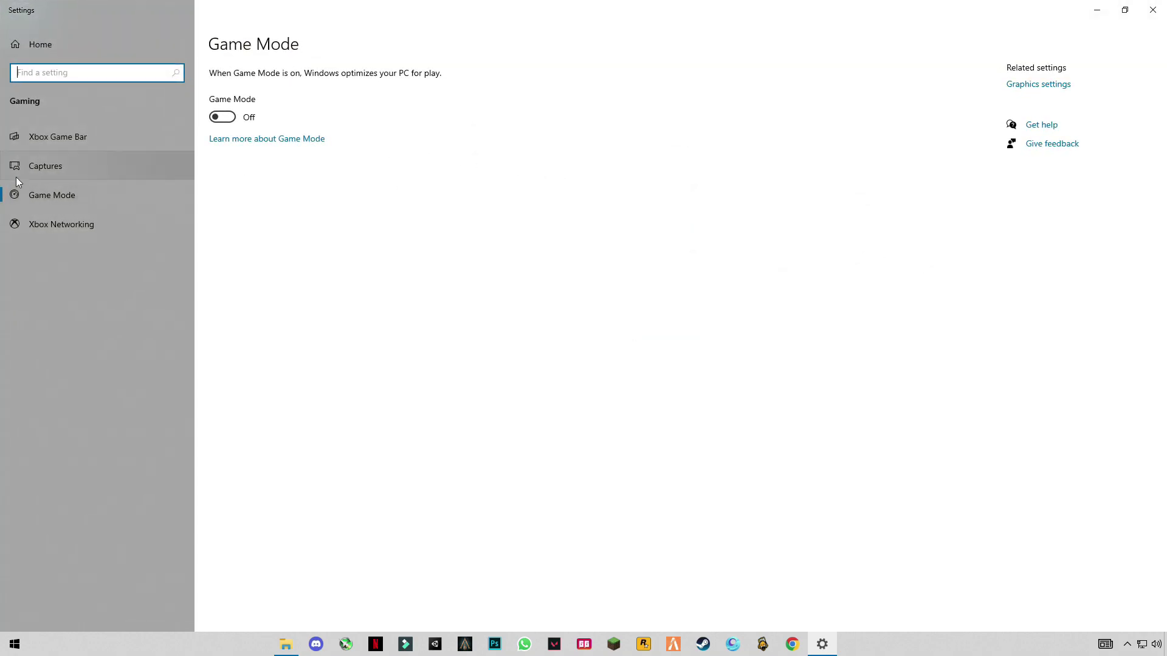
left_click(223, 117)
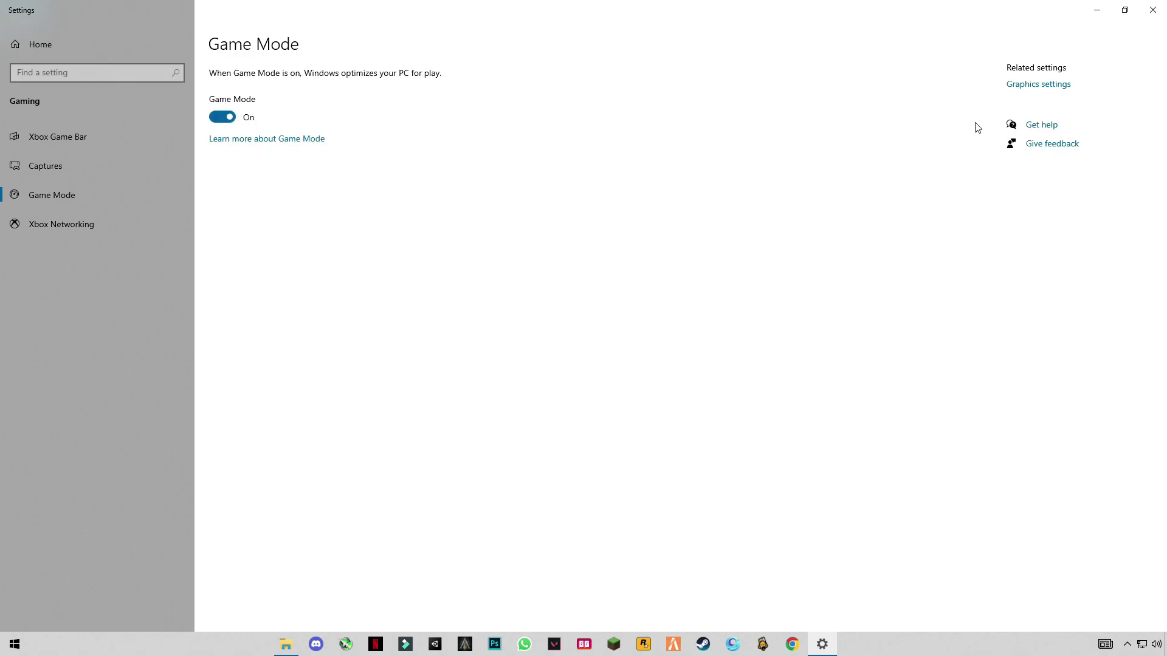
left_click(1047, 85)
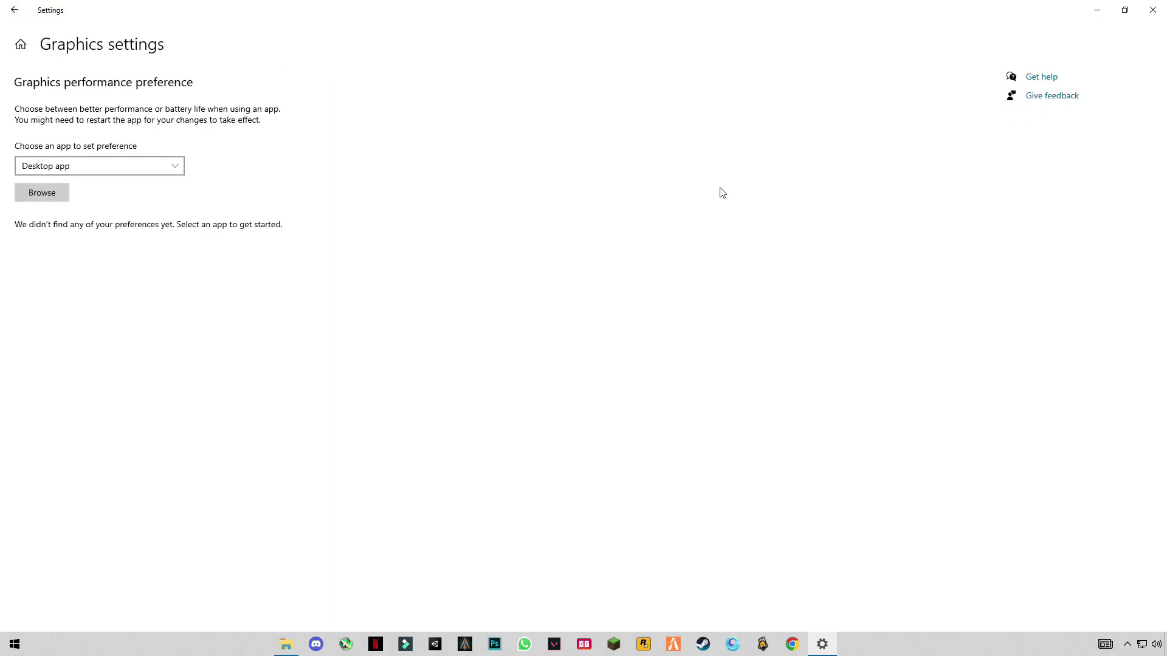
left_click(1153, 9)
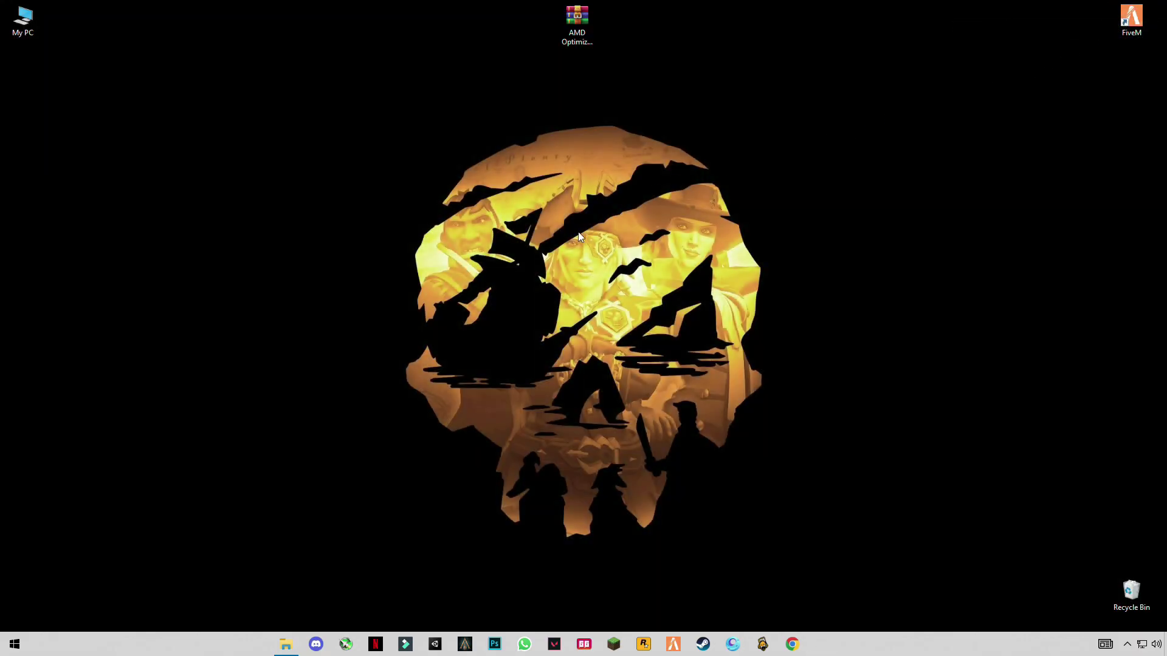
Review the status and startup impact of the startup apps in Task Manager, and close it
right_click(911, 643)
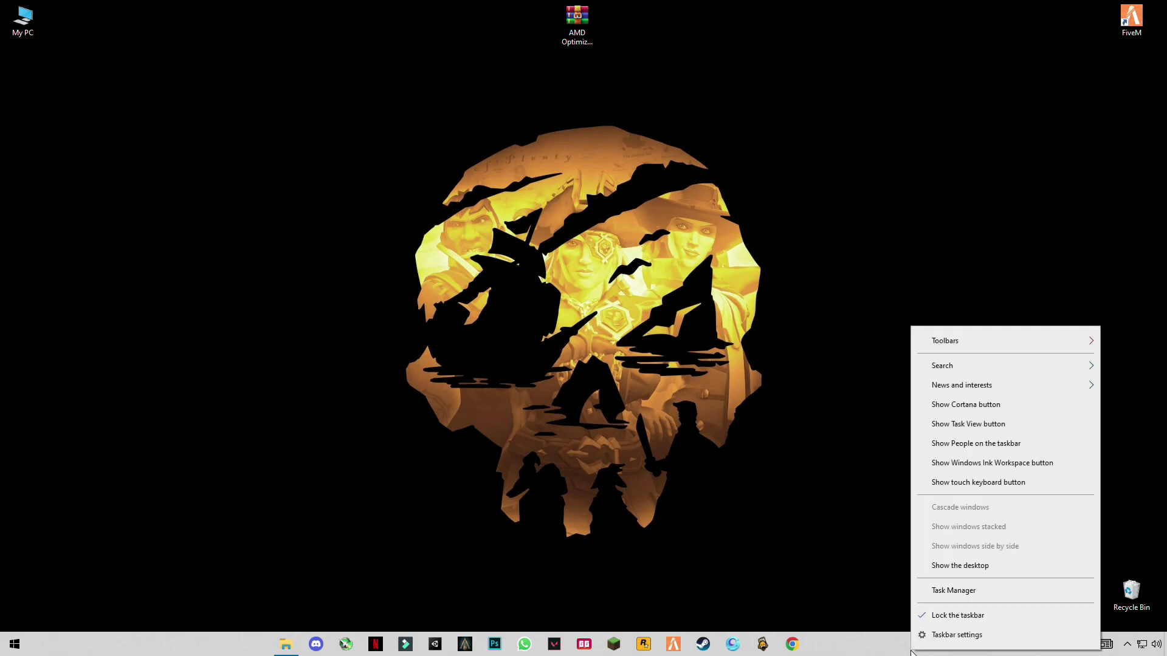
left_click(931, 589)
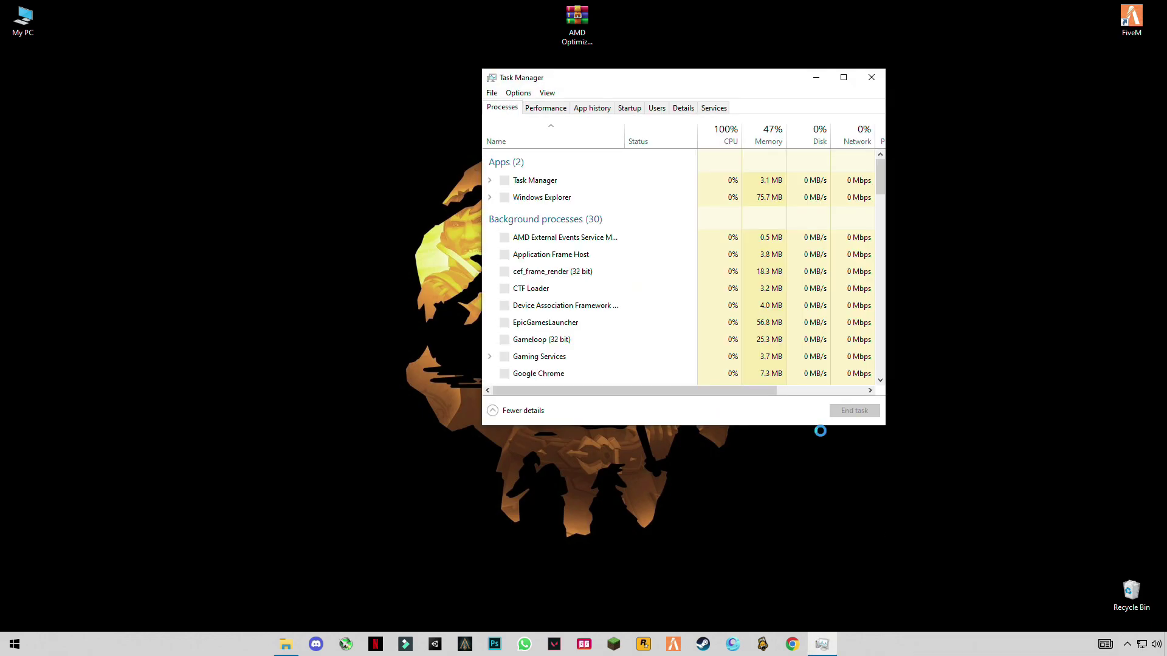
left_click(629, 109)
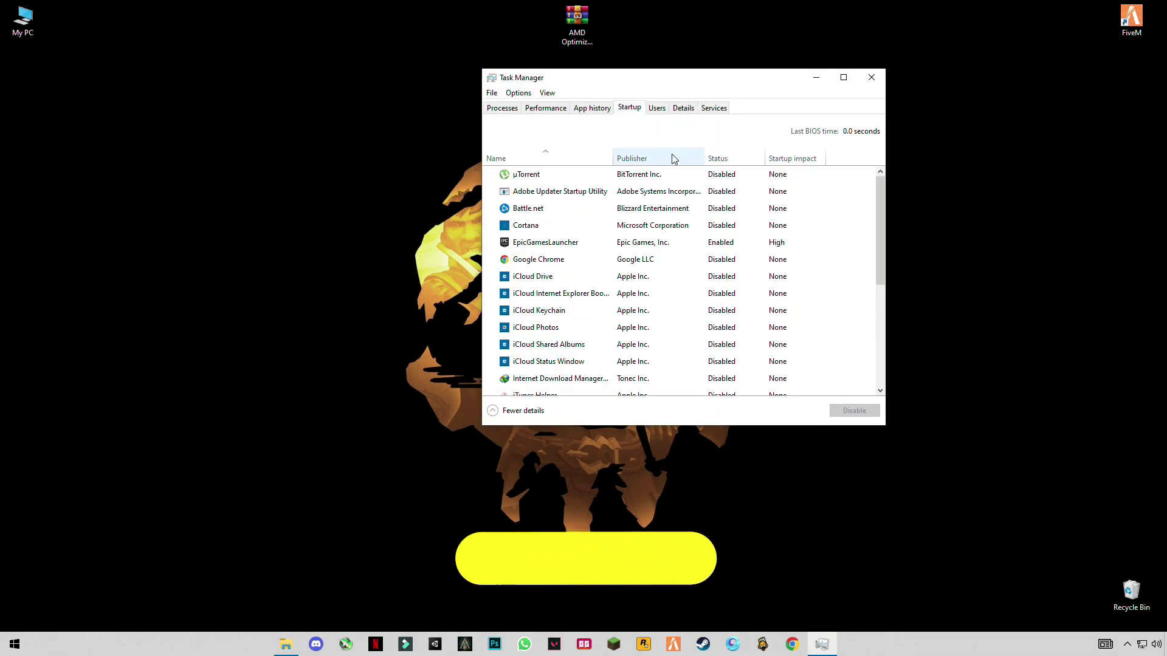
left_click(711, 192)
left_click(714, 210)
left_click(714, 226)
left_click_drag(884, 229, 886, 339)
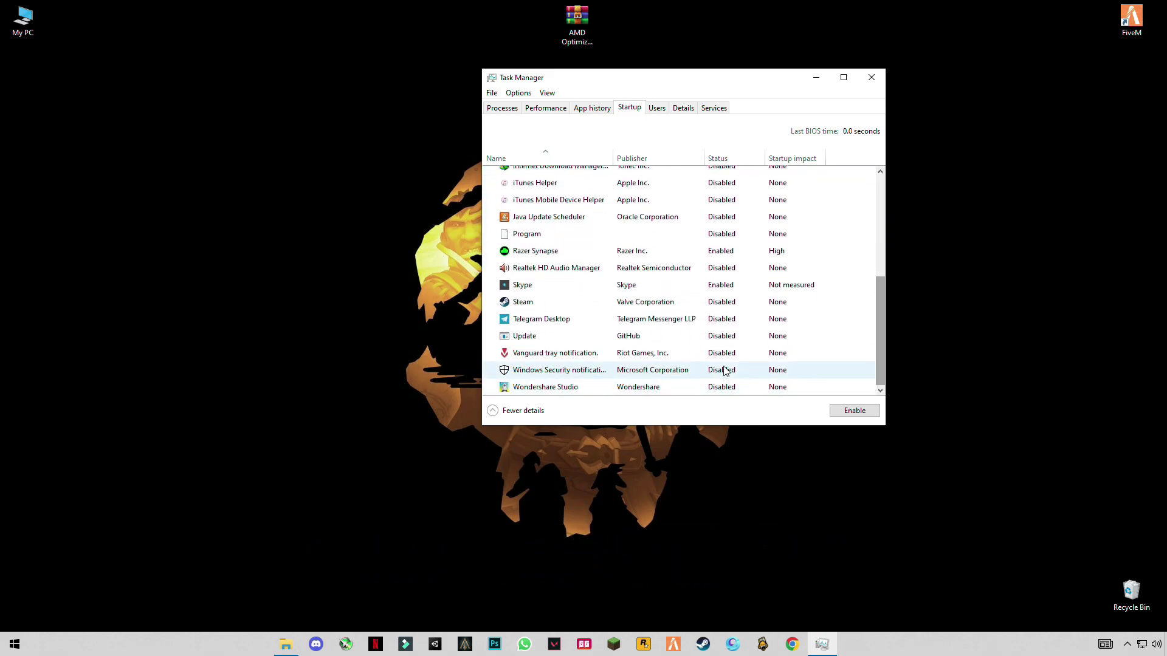
scroll(773, 288, "up", 1)
scroll(777, 243, "up", 2)
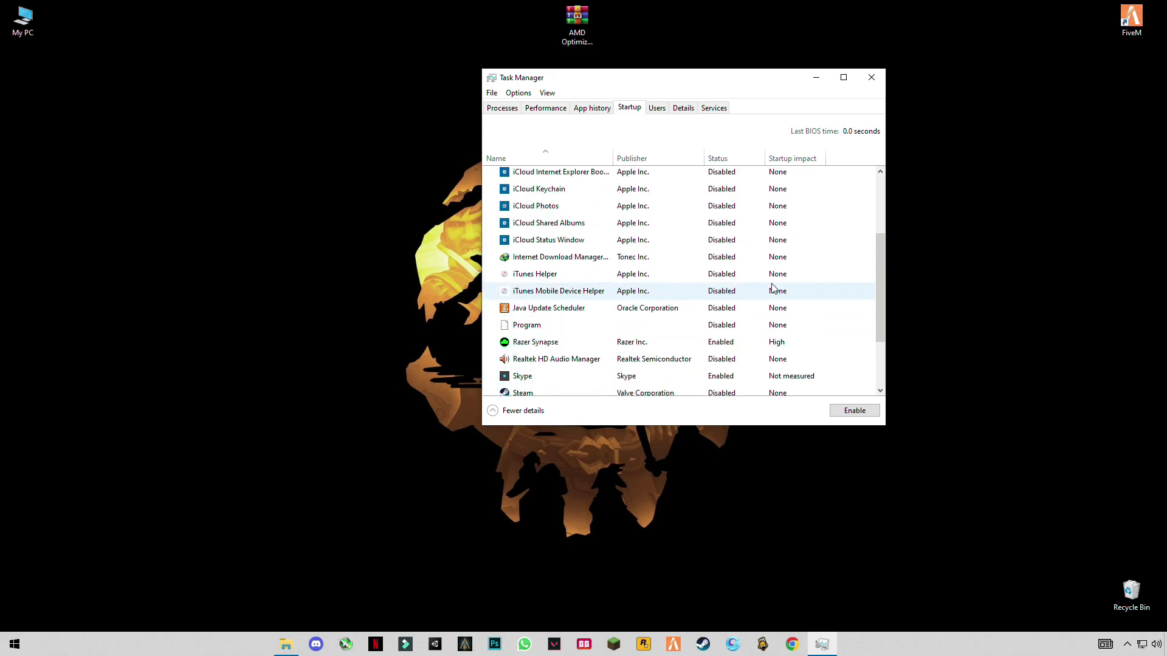
scroll(784, 197, "down", 1)
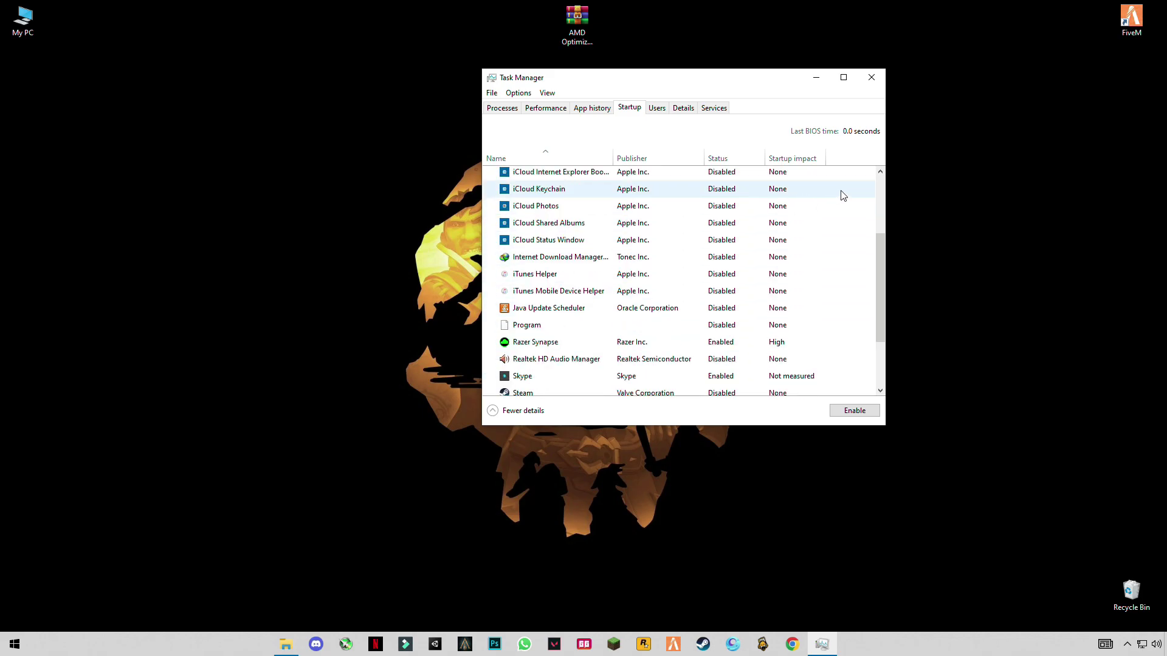
left_click(869, 79)
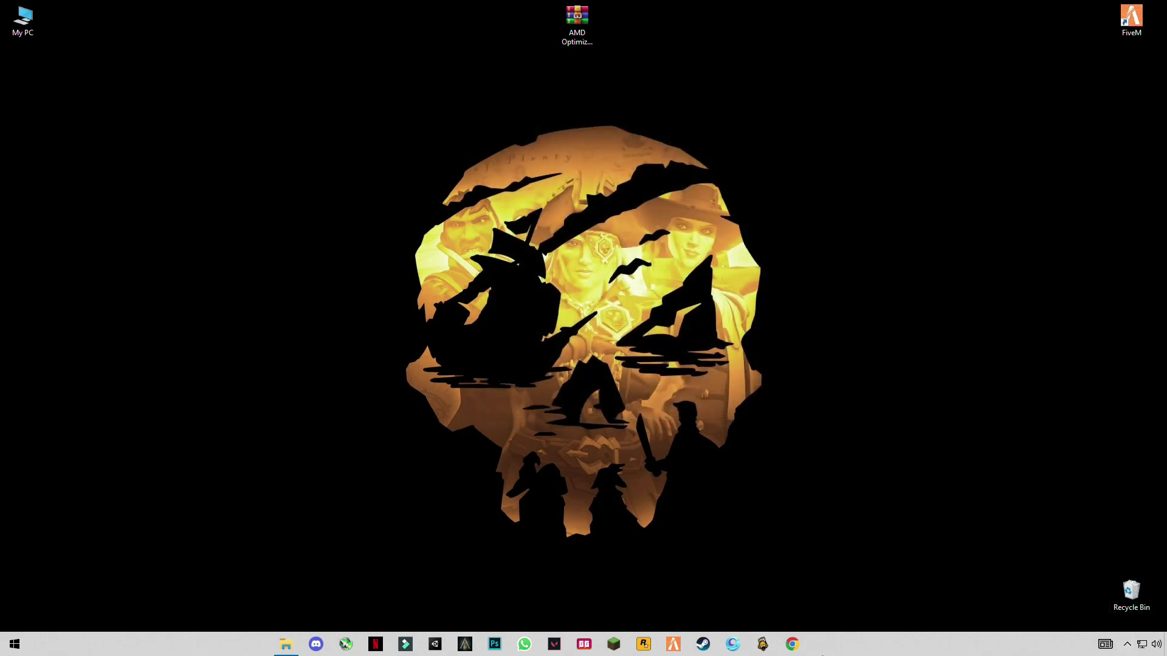
Open the Windows Prefetch folder by running PREFETCH
left_click(15, 643)
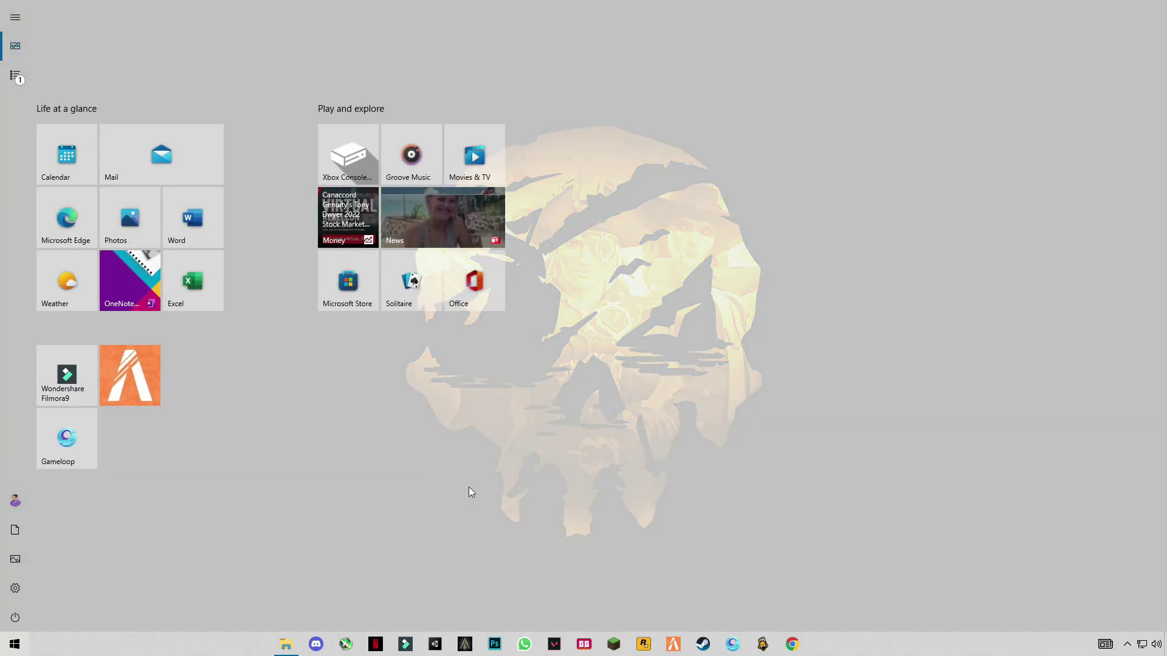
key("super+r")
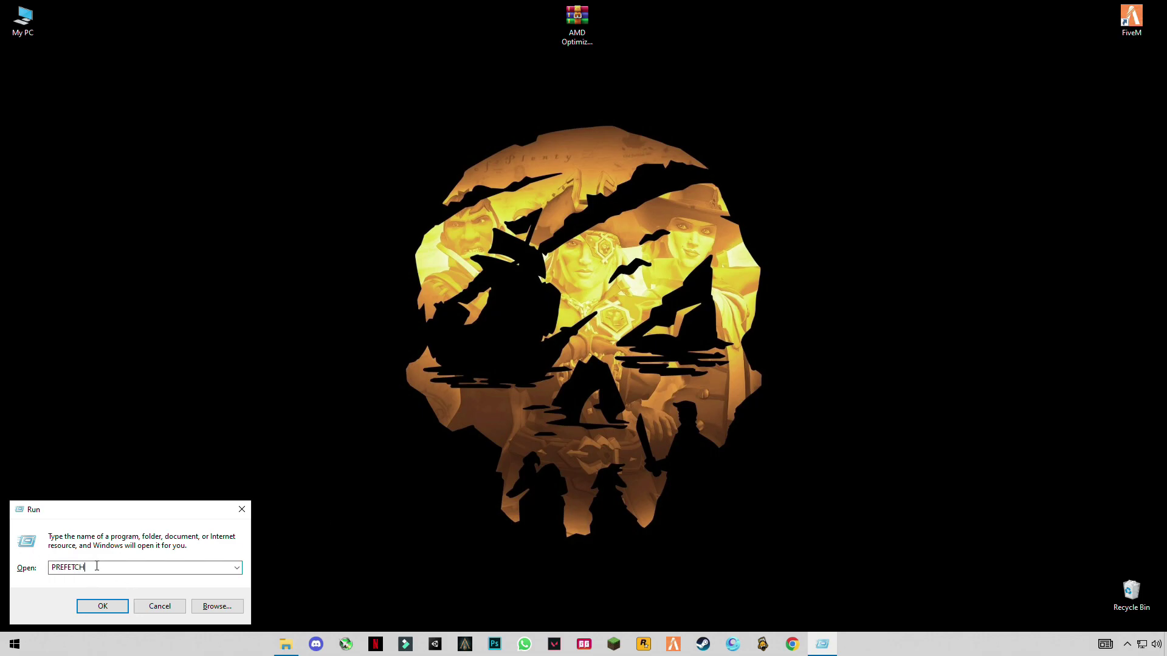
left_click(104, 607)
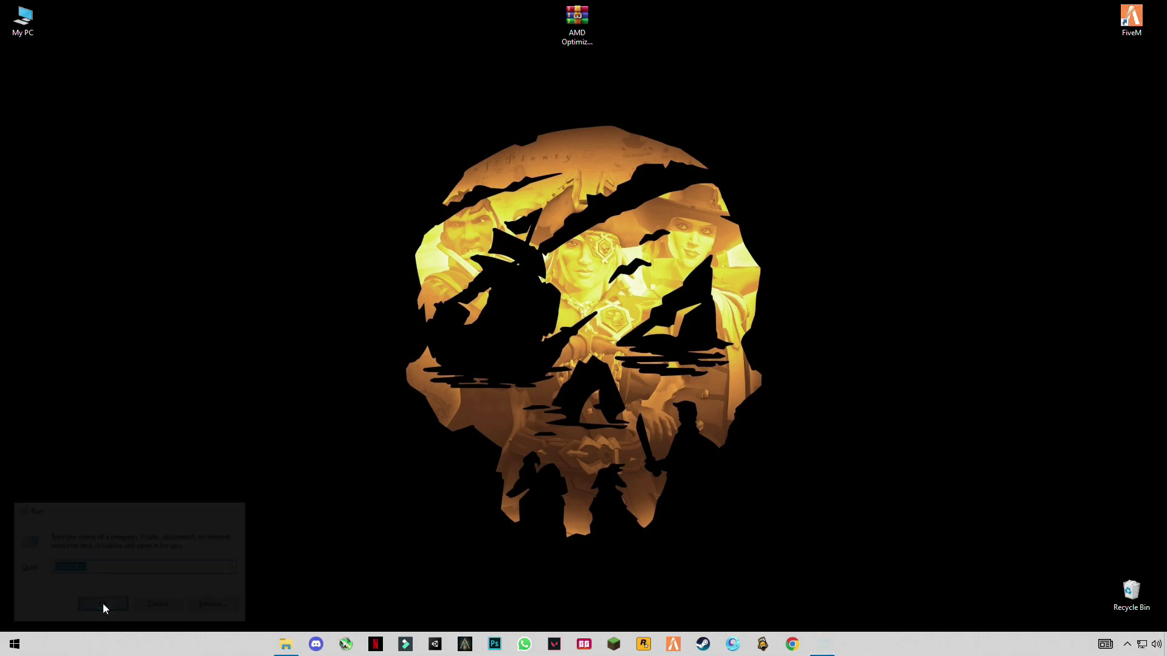
left_click(578, 338)
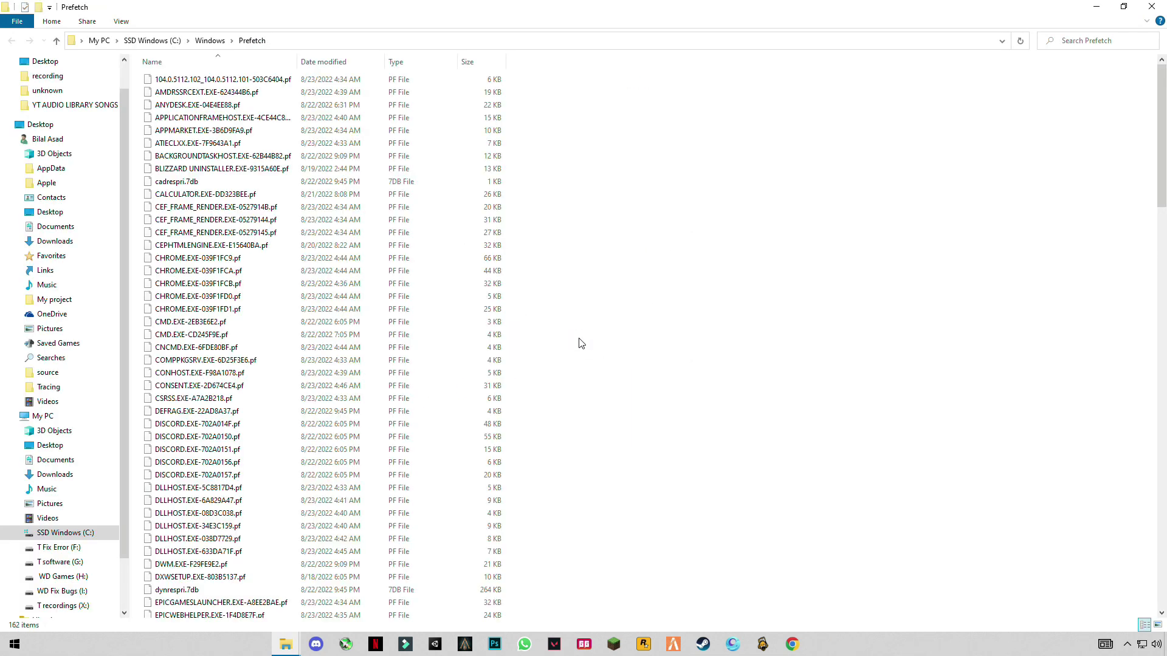
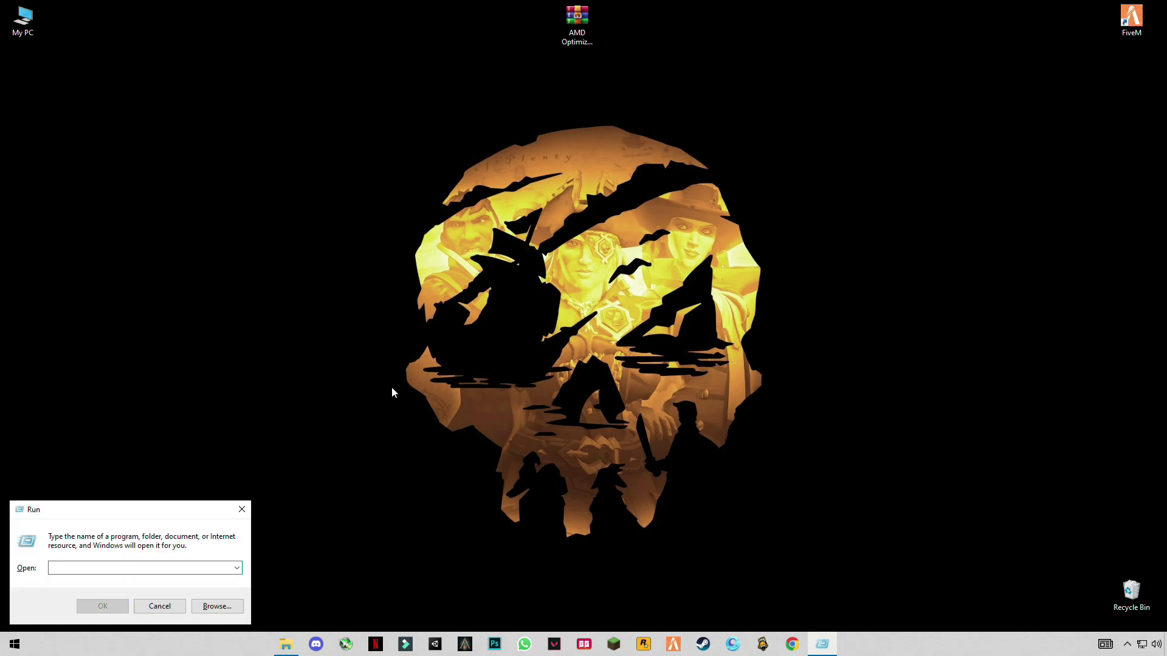
Run TEMP and delete everything in the Windows Temp folder, granting administrator permission and skipping files in use
type("TEMP")
key("Return")
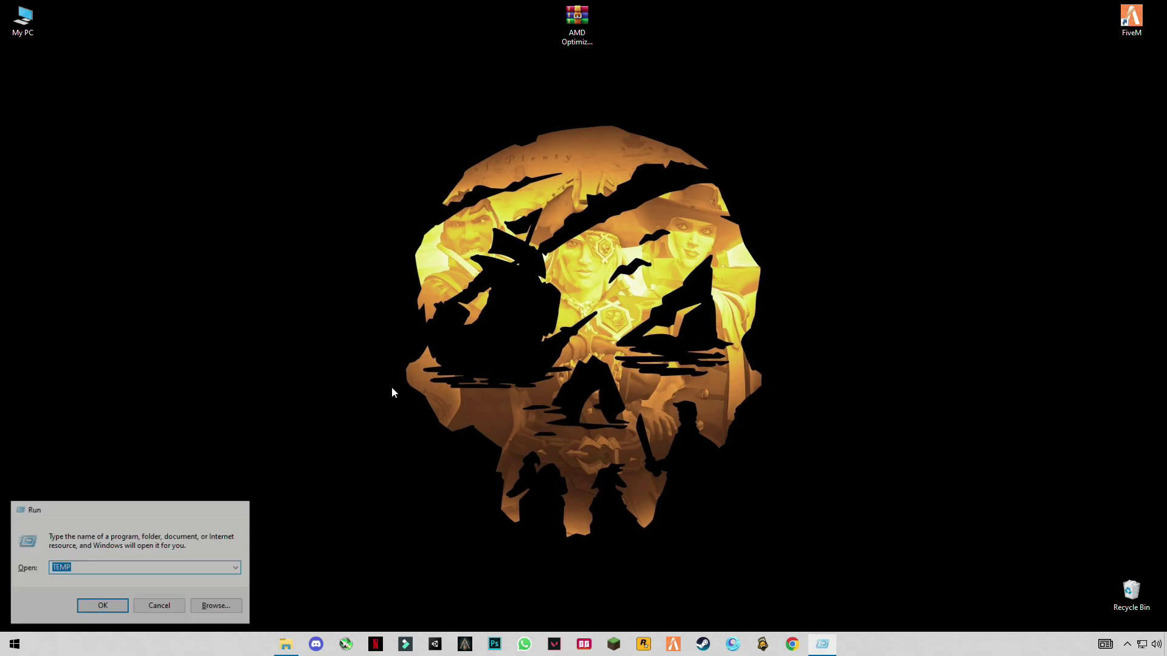
left_click(391, 387)
key("ctrl+a")
right_click(392, 388)
left_click(244, 542)
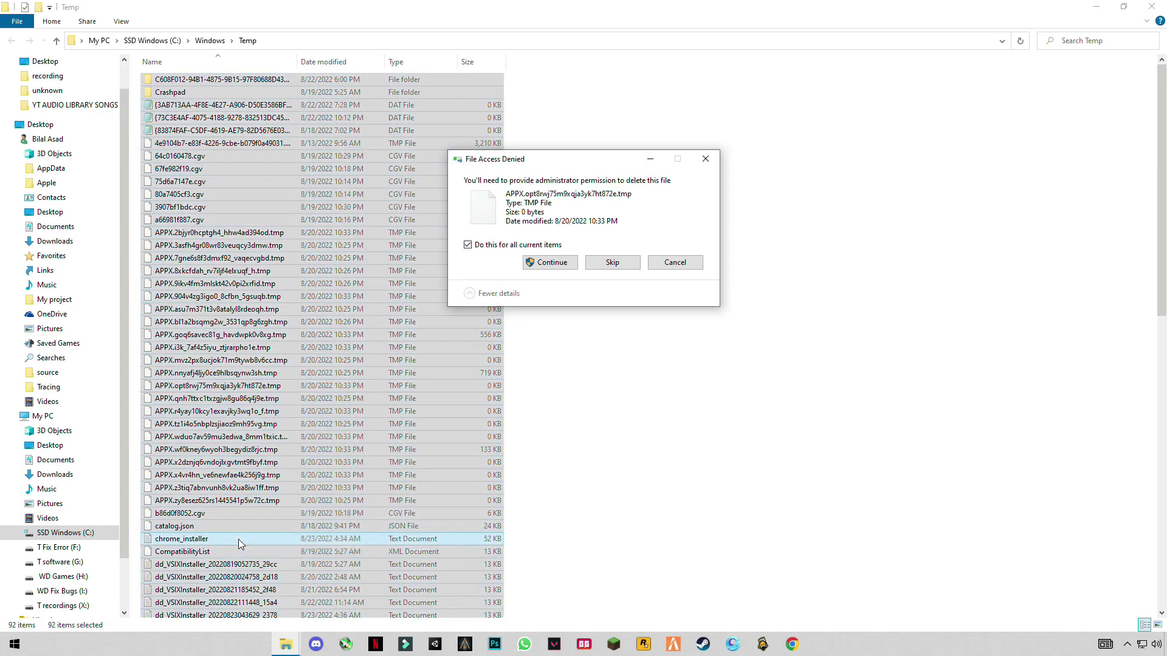
left_click(549, 265)
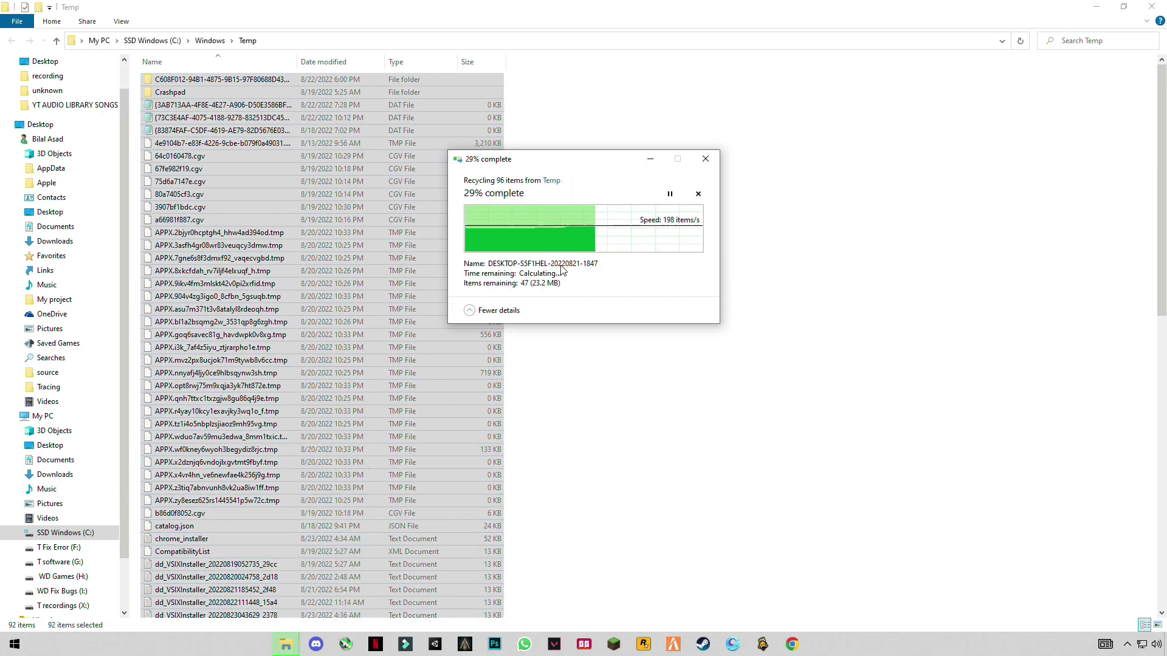
left_click(612, 289)
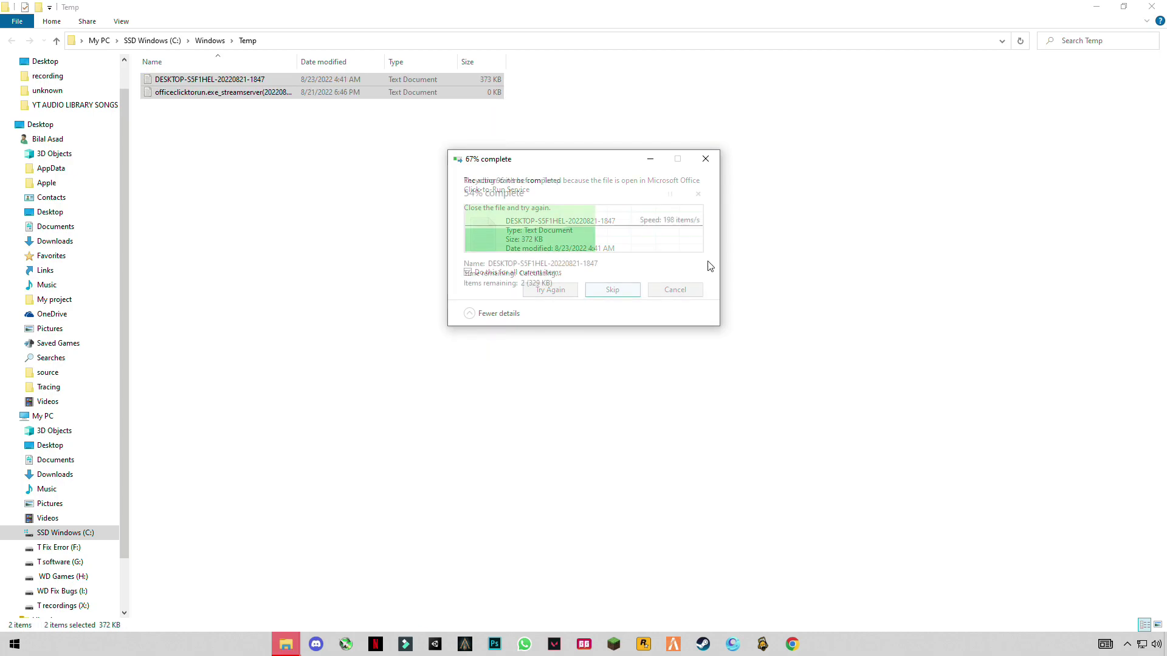
key("super+d")
Run %TEMP% and delete everything in the local AppData Temp folder, skipping files in use, and close the folder
key("super+r")
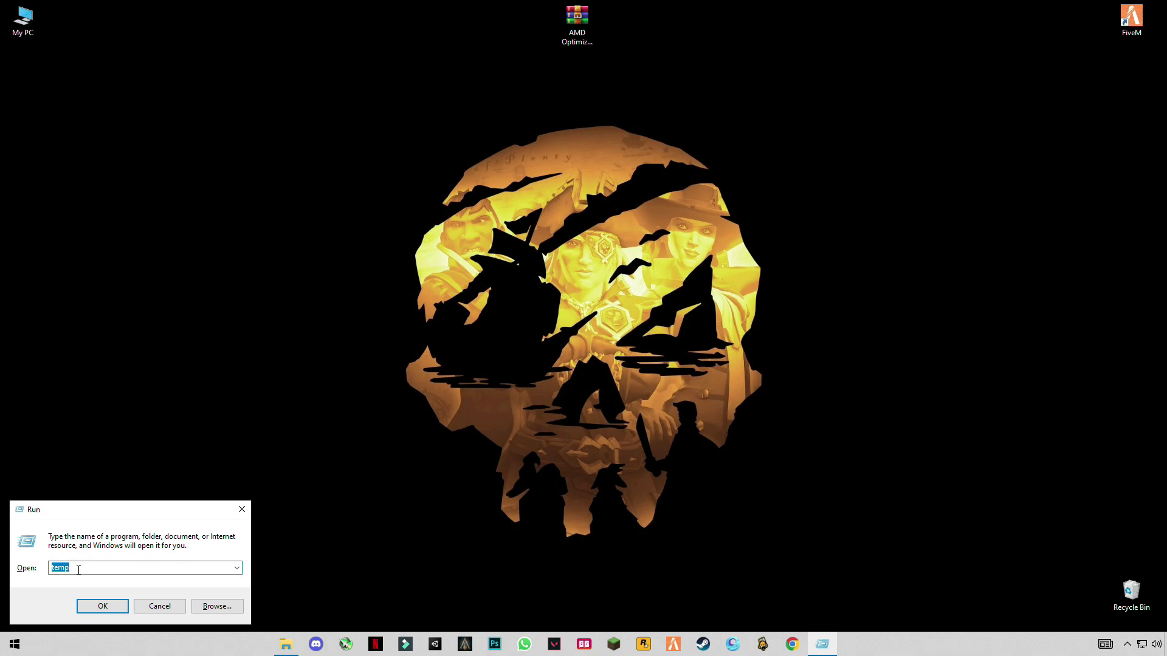
type("%")
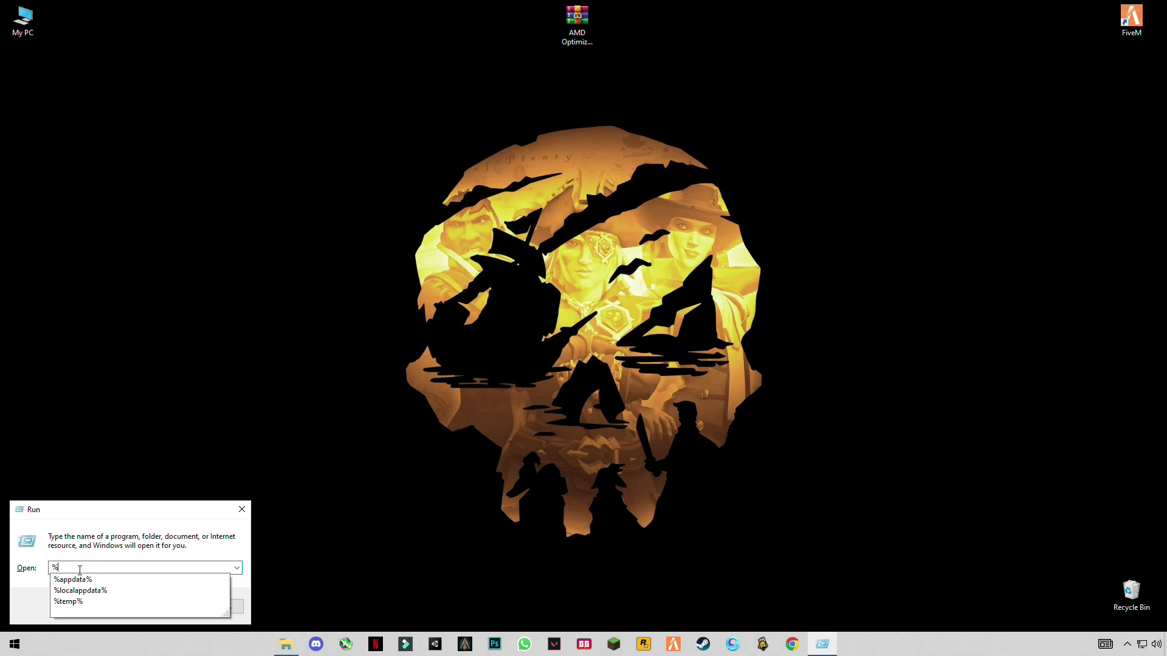
type("TEMP%")
left_click(102, 605)
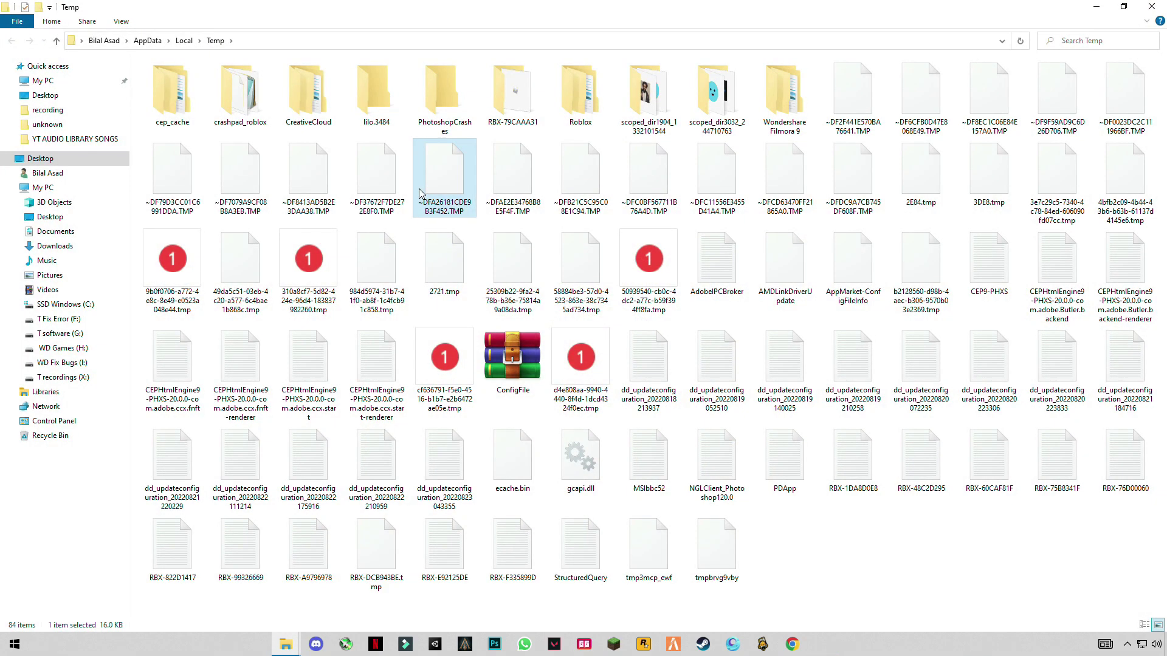
key("ctrl+a")
right_click(419, 194)
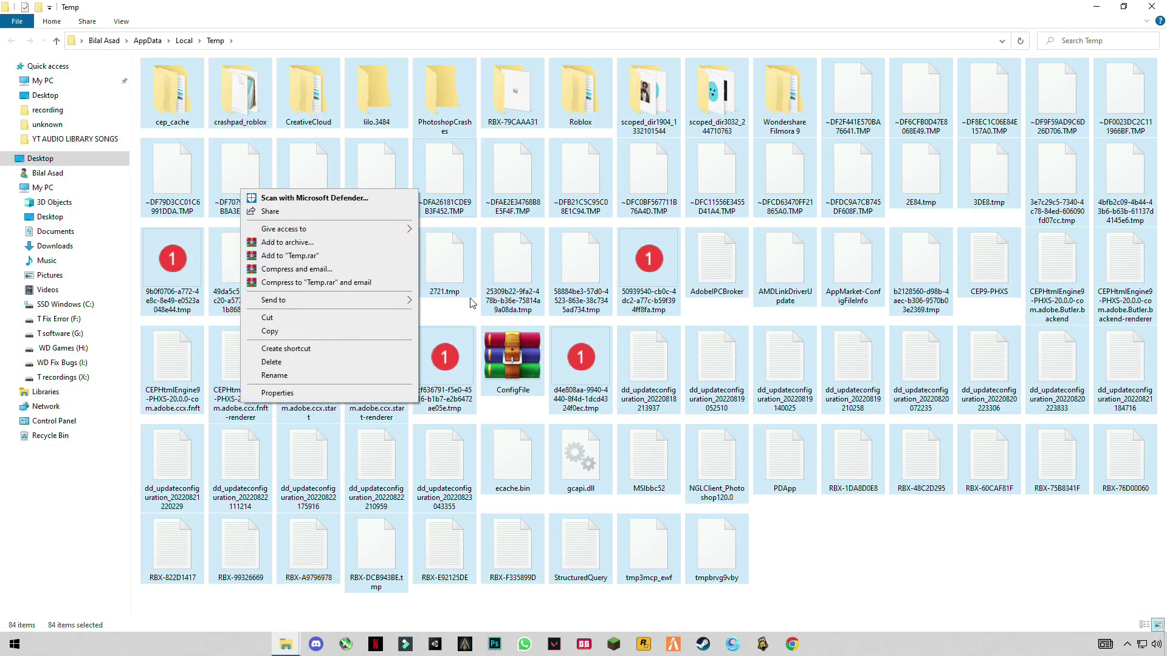
left_click(375, 366)
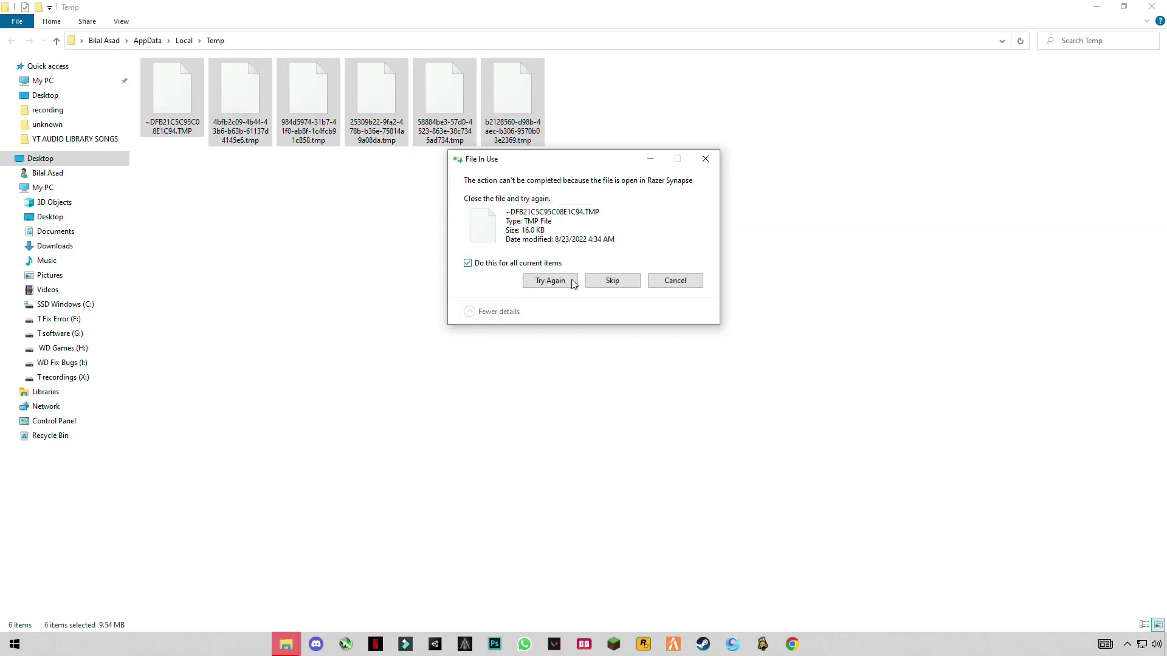
left_click(612, 289)
left_click(1152, 6)
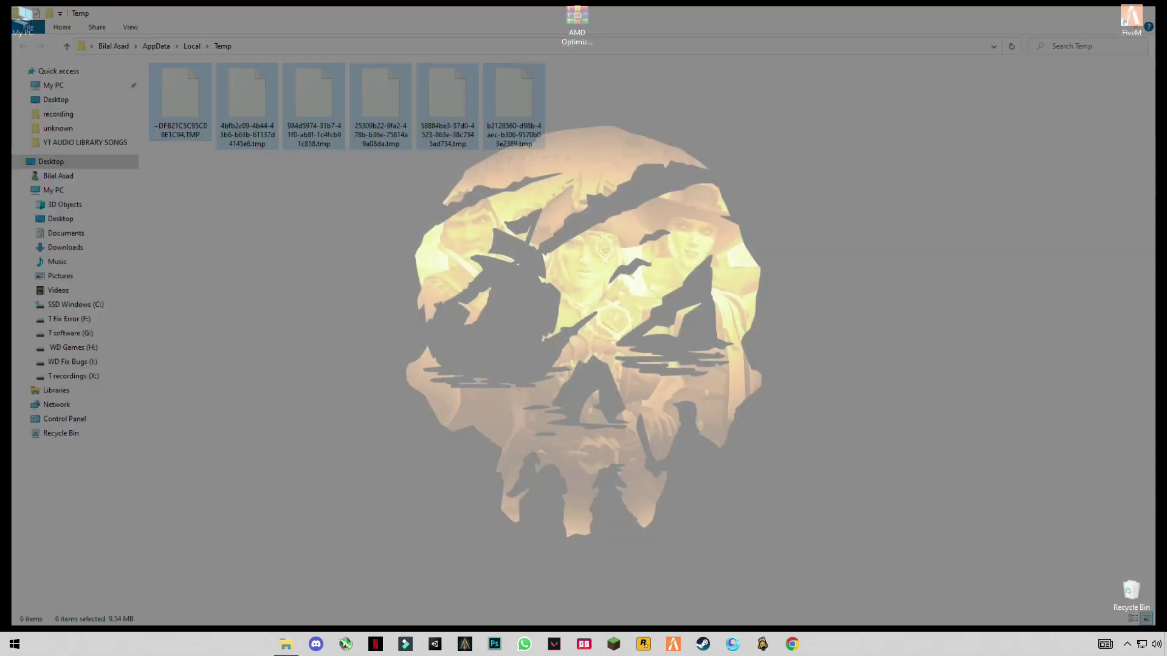
Empty the Recycle Bin, permanently deleting all of its items
right_click(1129, 589)
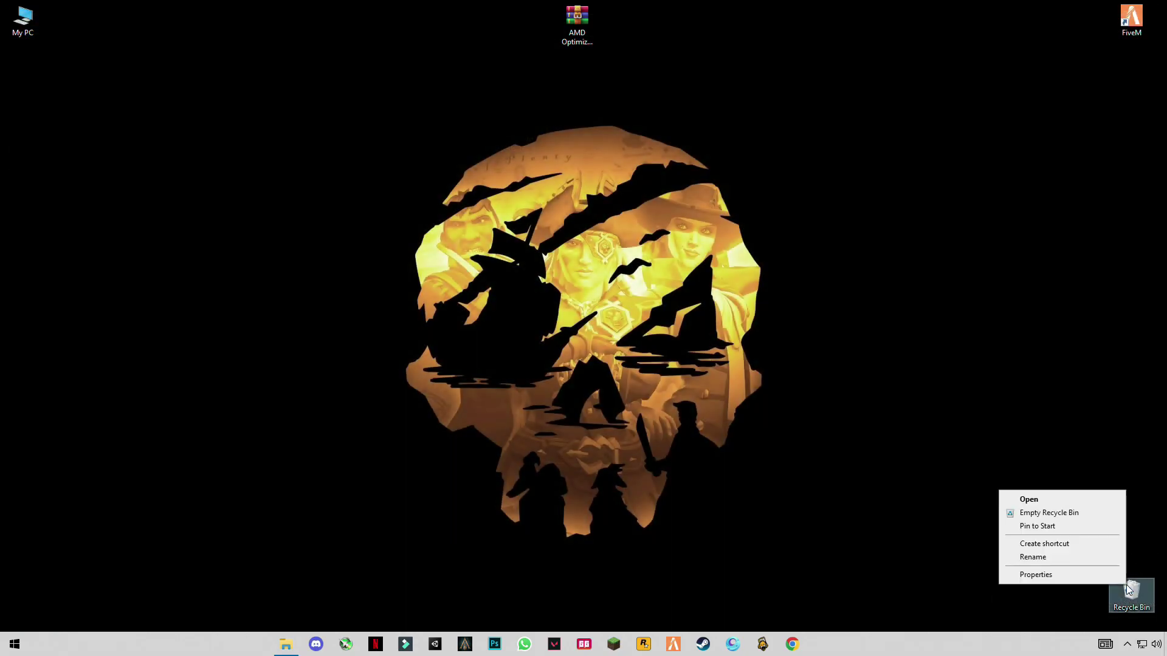
left_click(1035, 514)
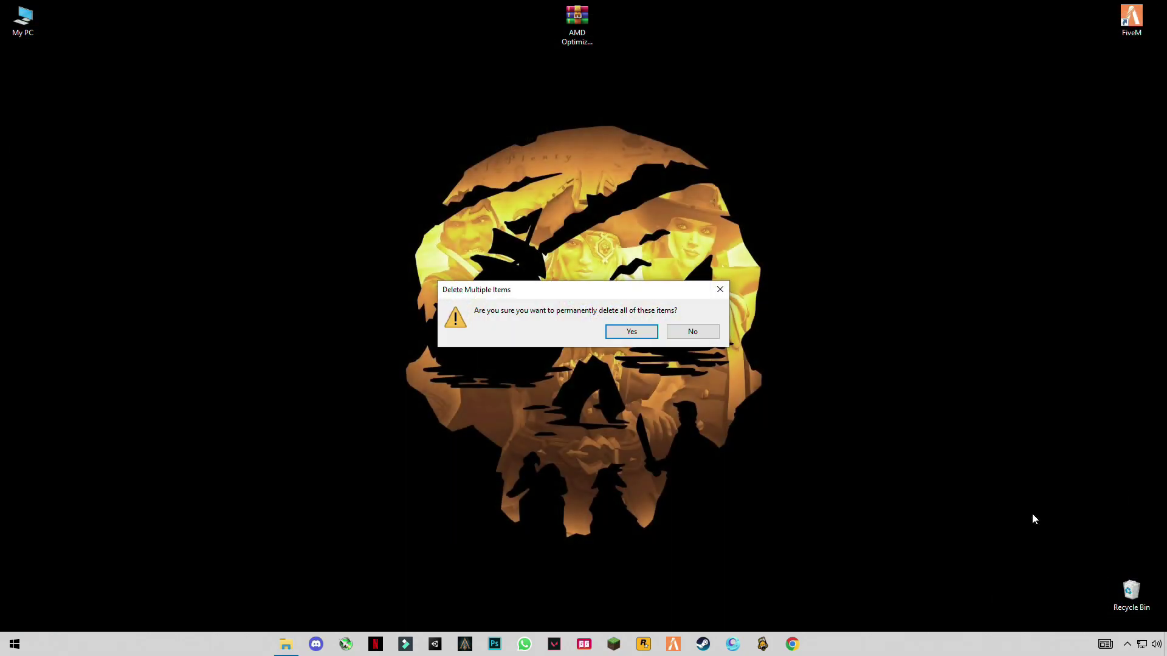
left_click(651, 337)
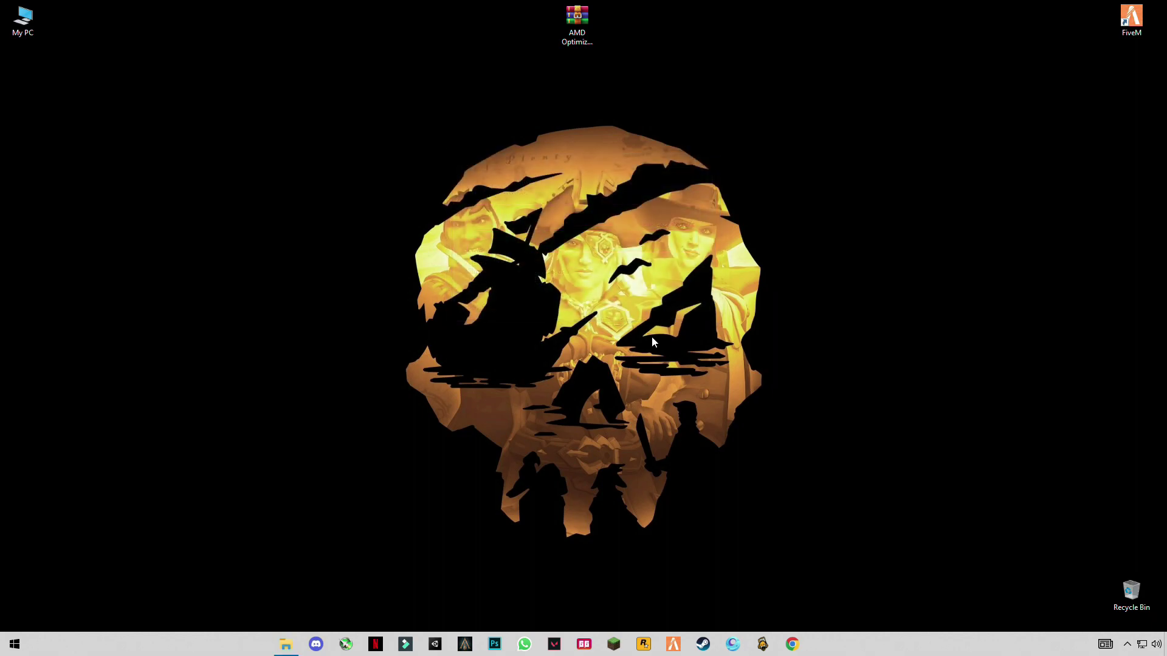
Extract the AMD Optimized Pack archive onto the desktop and open the cmd commands text file from the extracted folder
left_click(597, 34)
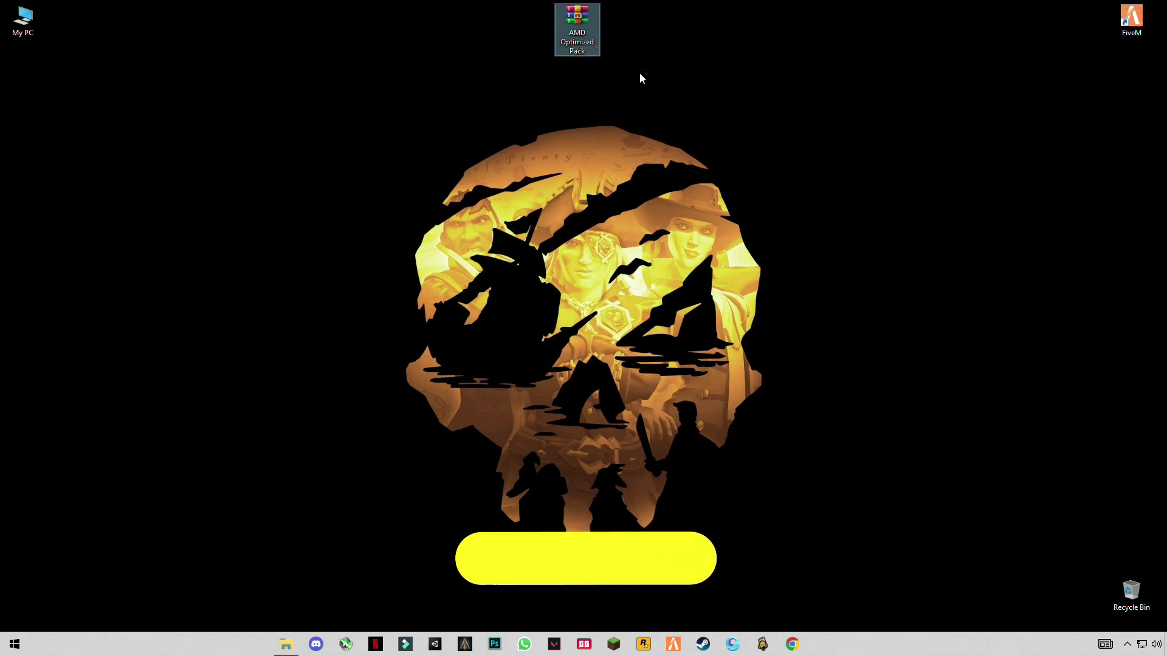
right_click(574, 23)
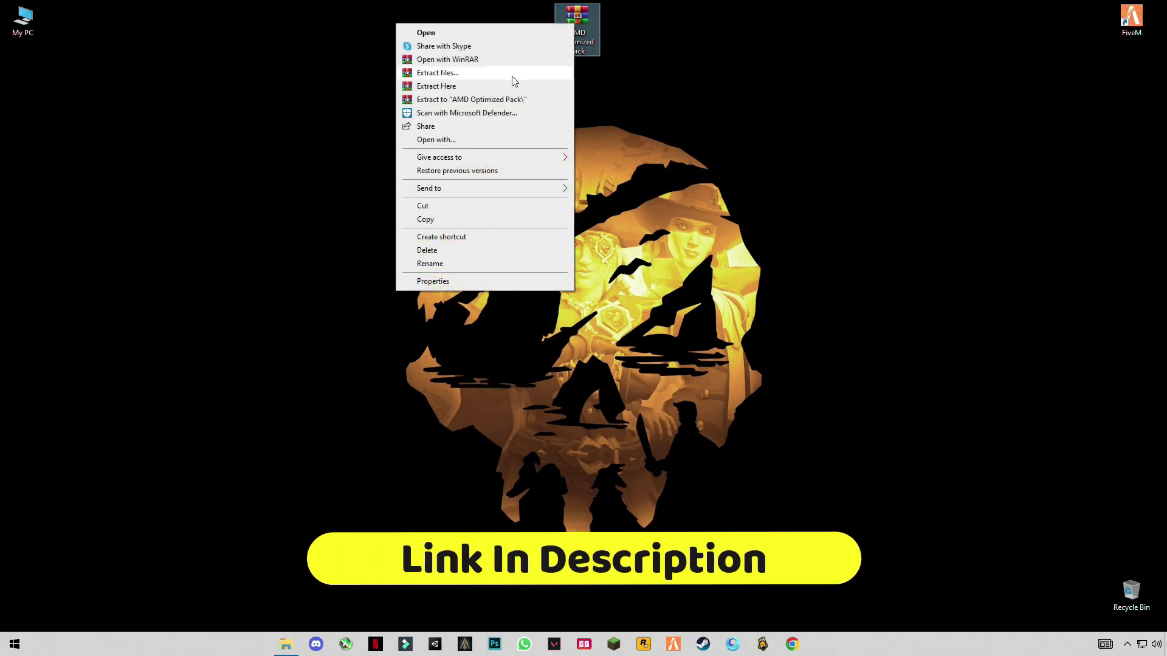
left_click(461, 87)
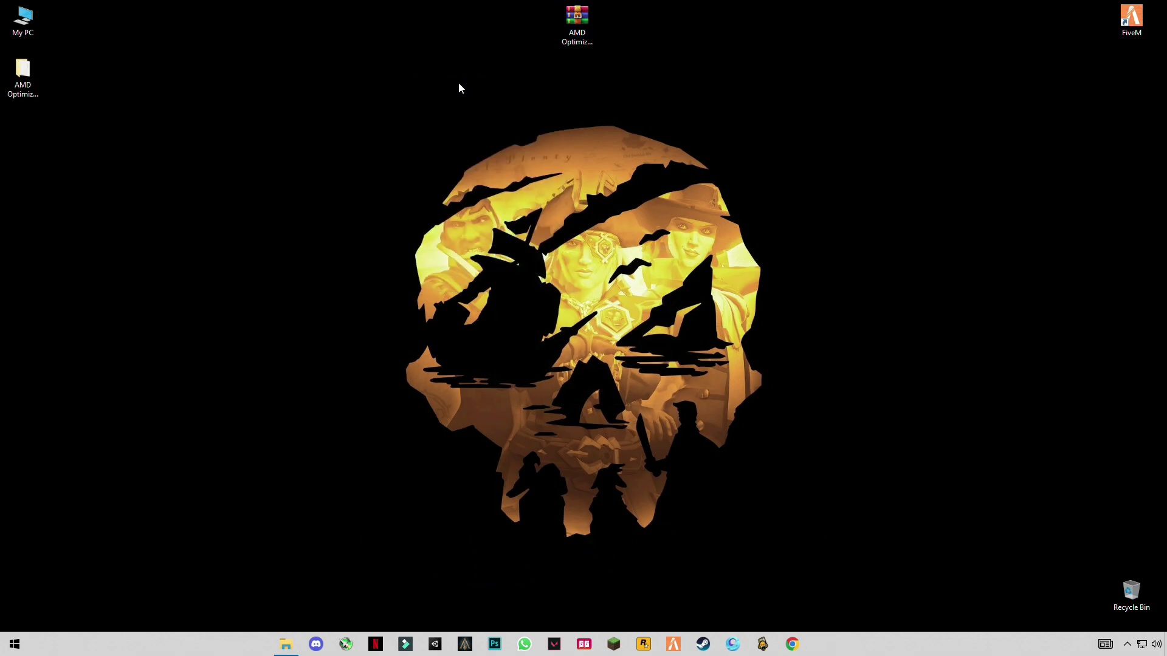
double_click(19, 90)
left_click(163, 92)
double_click(186, 94)
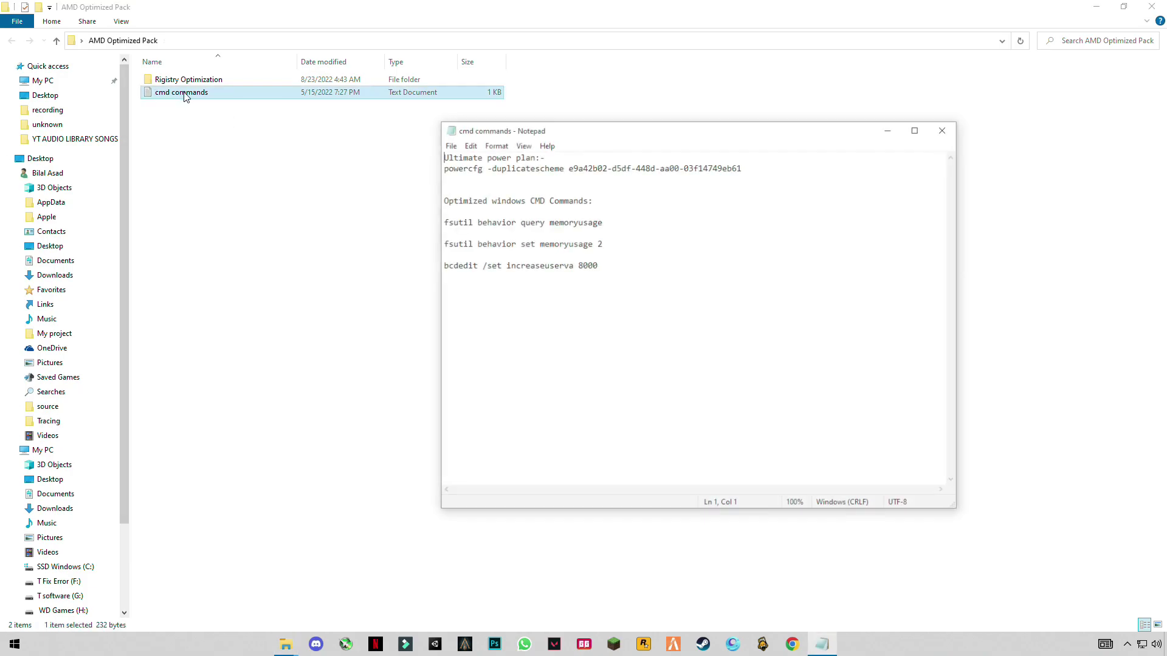
Search for "cmd", run Command Prompt as administrator, and place its window side by side with the cmd commands file
key("super")
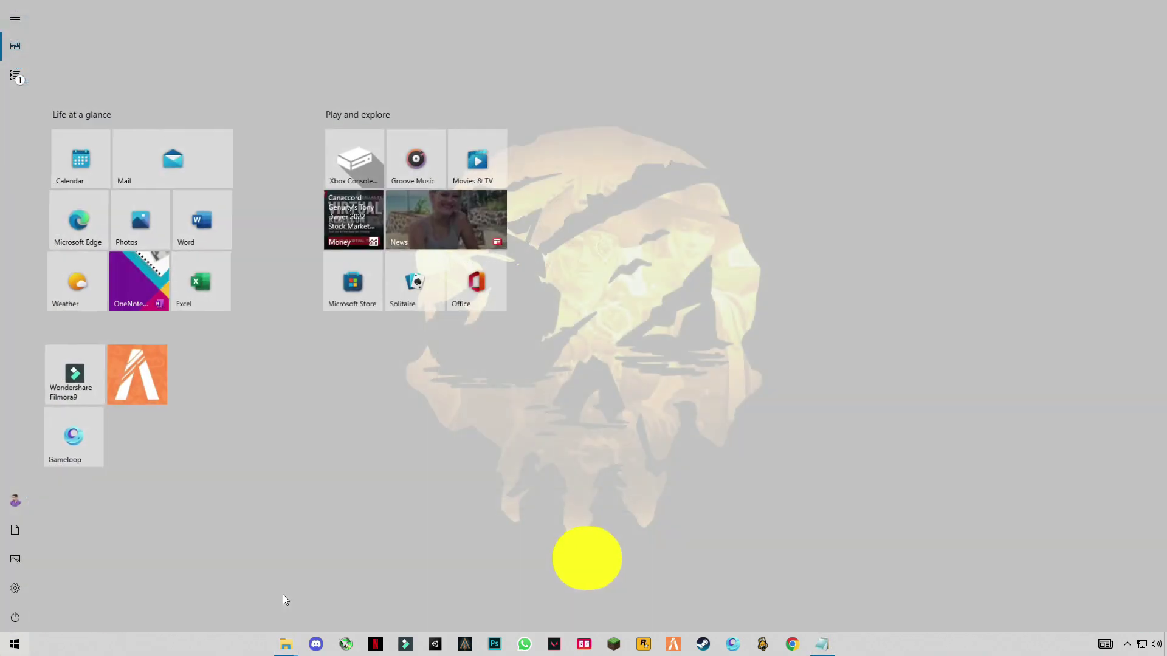
type("cmd")
right_click(121, 76)
left_click(136, 92)
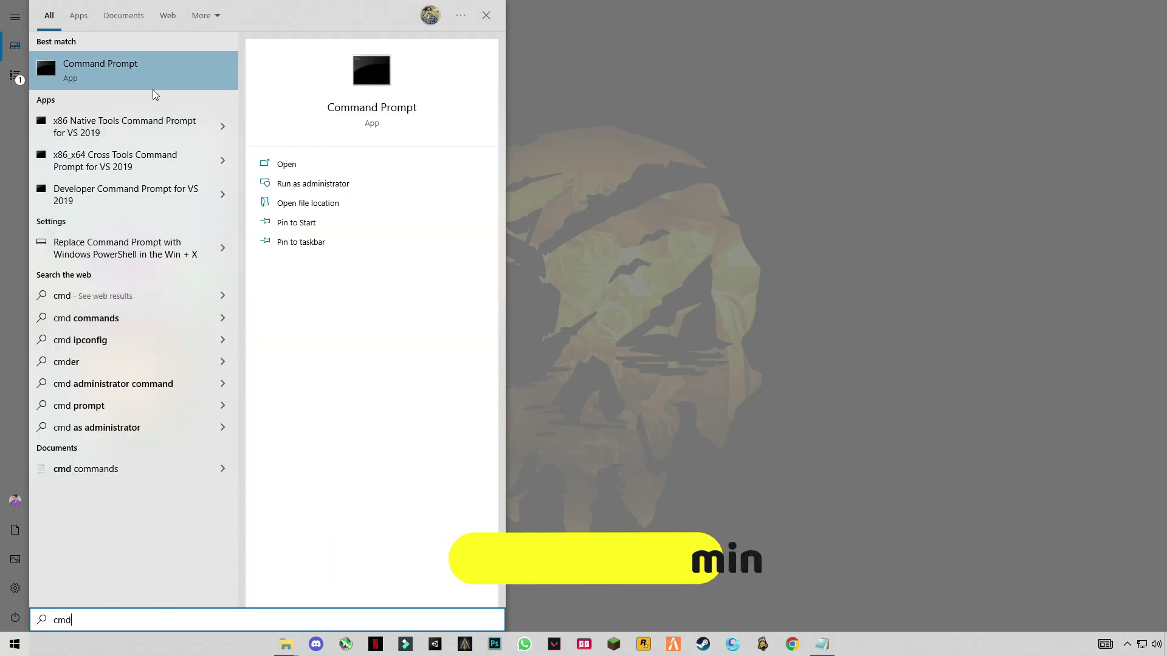
left_click(563, 391)
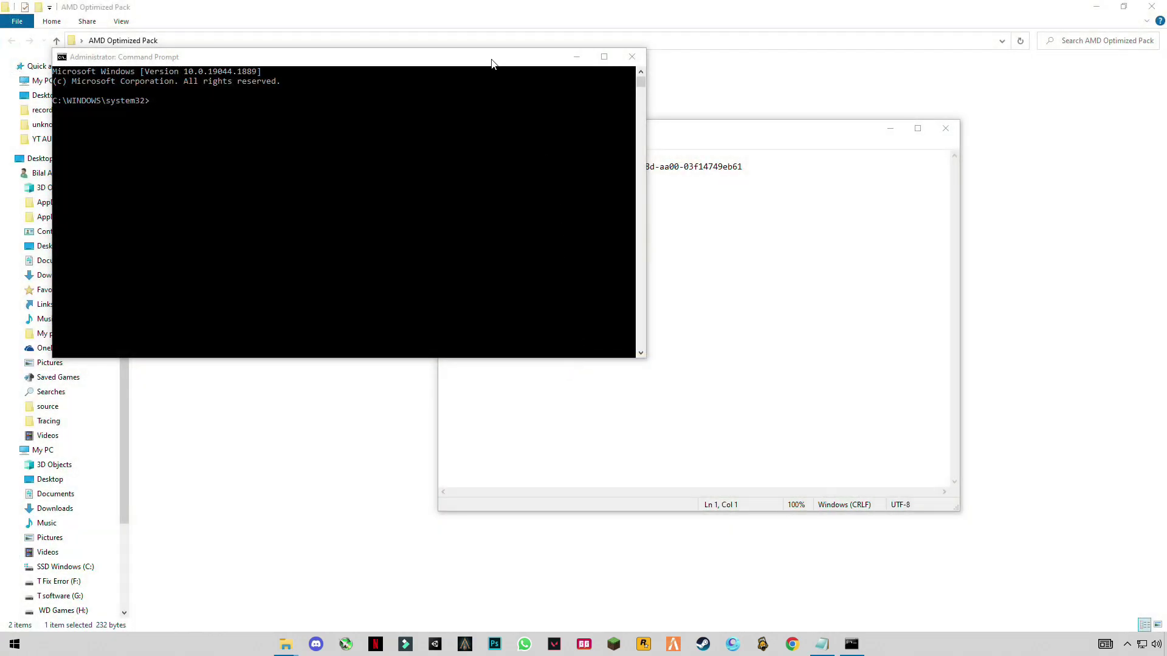
left_click_drag(492, 64, 463, 279)
left_click_drag(605, 136, 797, 210)
left_click_drag(502, 277, 501, 242)
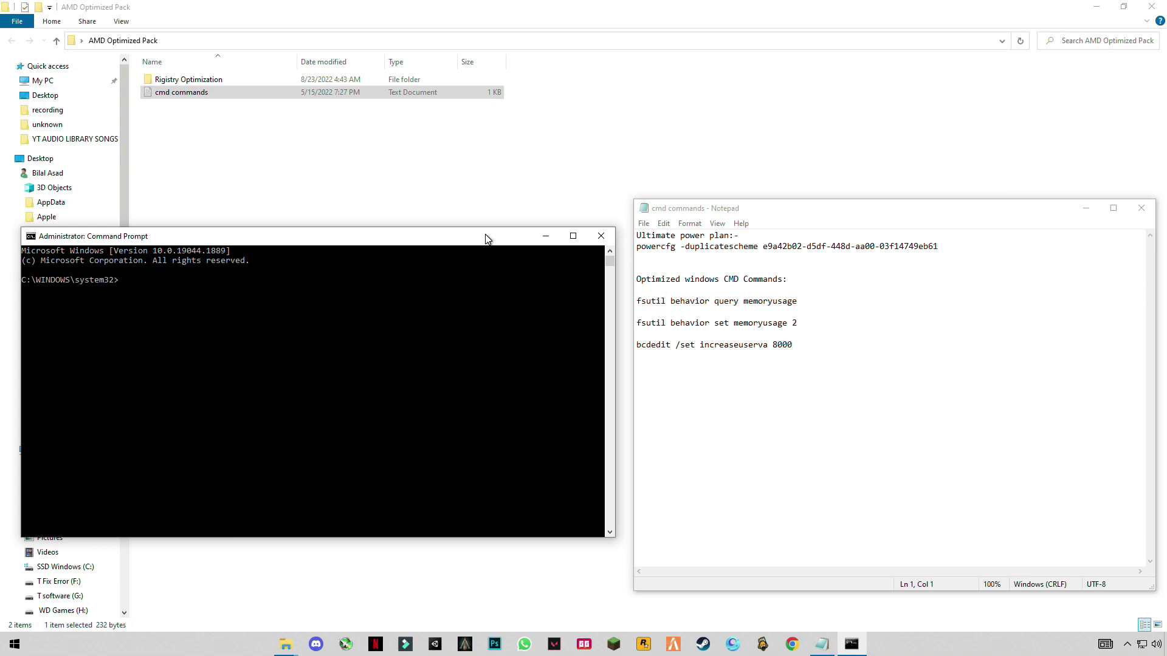
Copy the Ultimate power plan command powercfg -duplicatescheme e9a42b02-d5df-448d-aa00-03f14749eb61 from the notes and run it in Command Prompt
left_click(794, 264)
left_click_drag(938, 246, 639, 249)
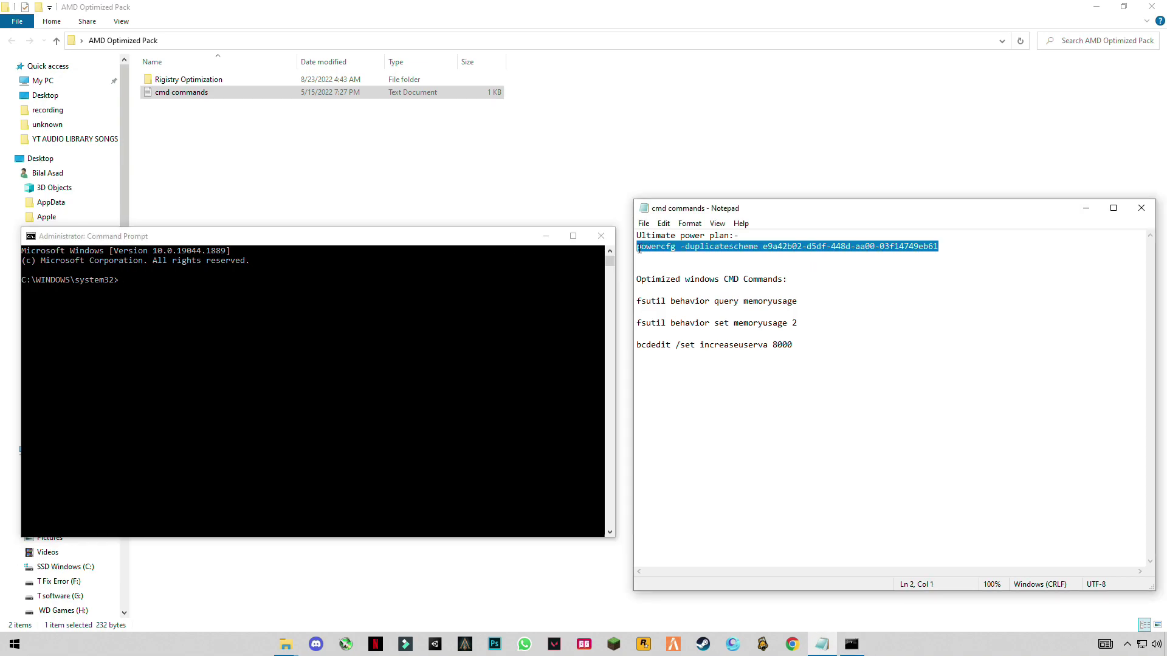
right_click(653, 247)
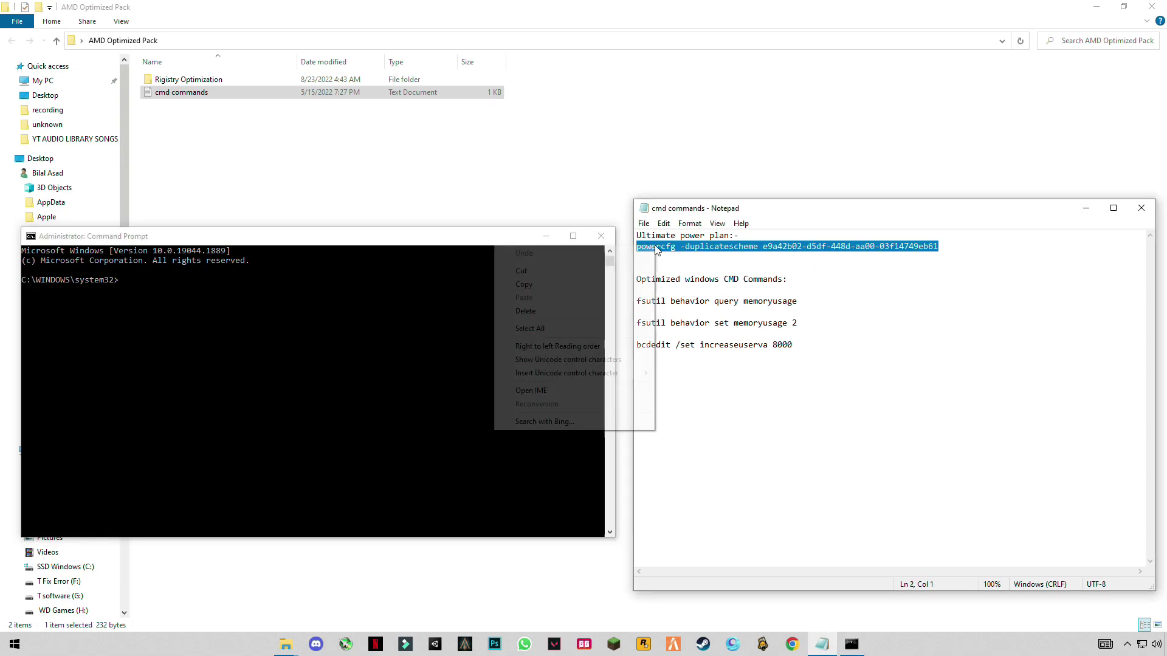
left_click(523, 284)
left_click(187, 284)
right_click(170, 282)
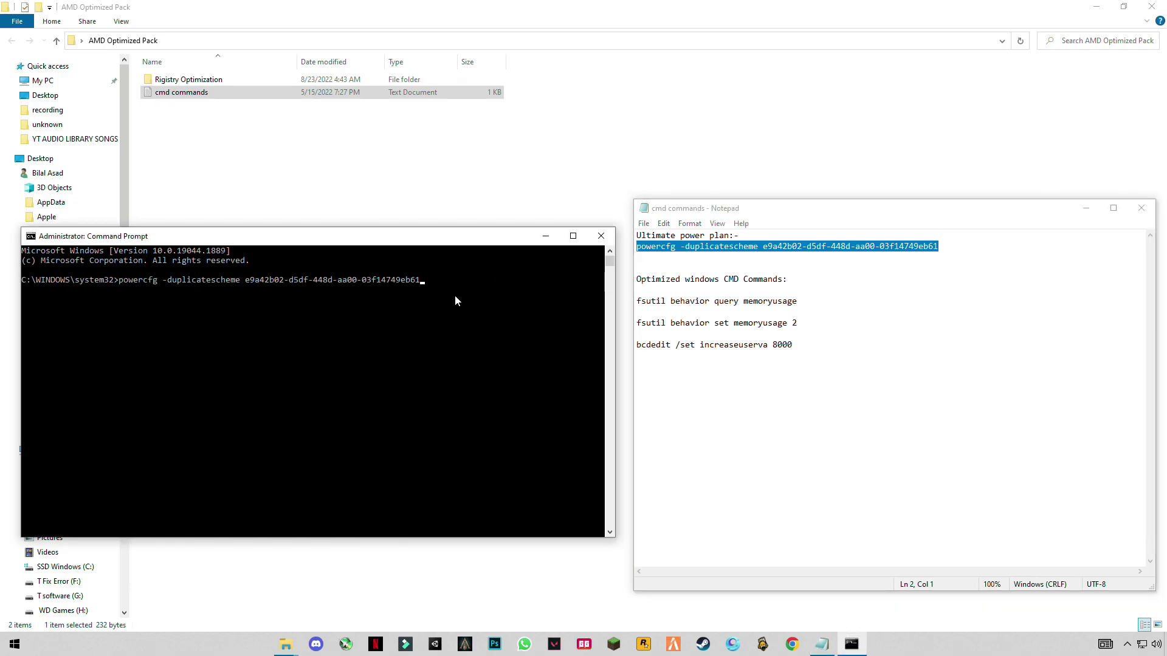
key("Return")
Copy the two fsutil memoryusage commands and bcdedit /set increaseuserva 8000 from the notes, run them in Command Prompt, and close it with EXIT
left_click_drag(792, 344, 637, 302)
right_click(660, 297)
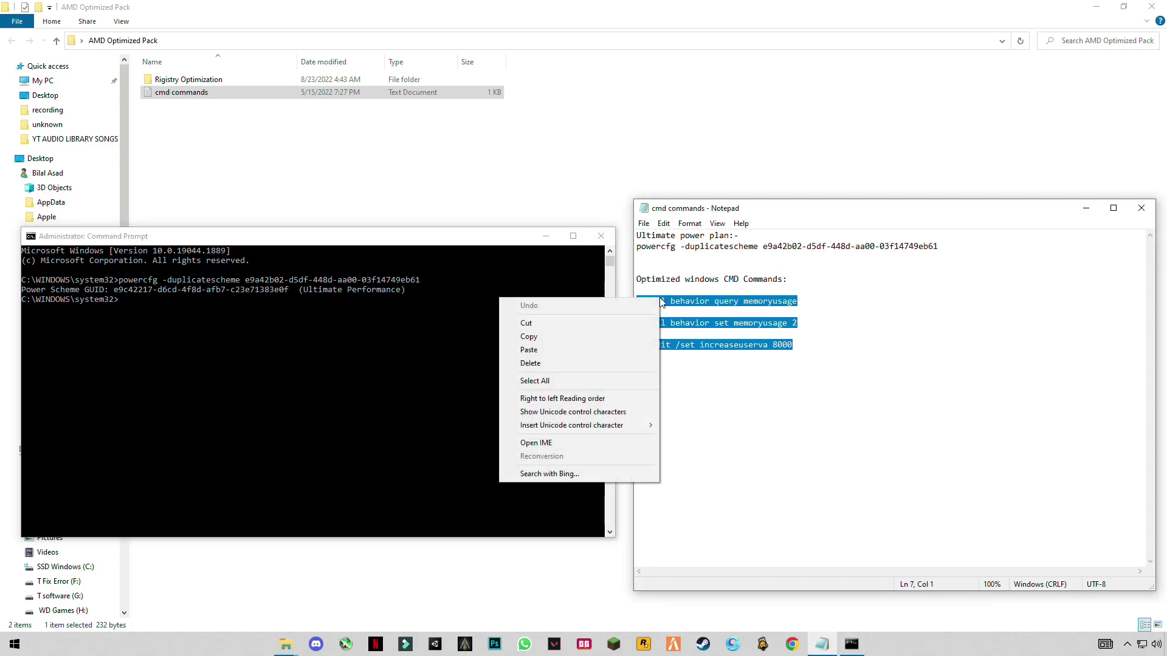
left_click(531, 337)
left_click(176, 322)
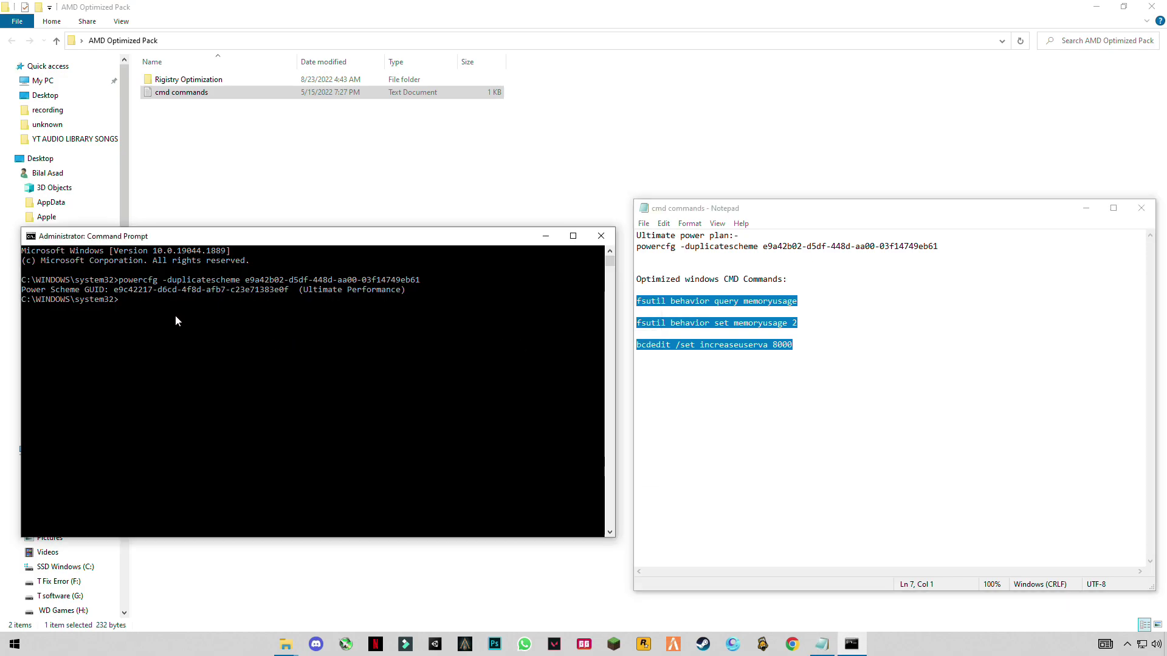
right_click(145, 305)
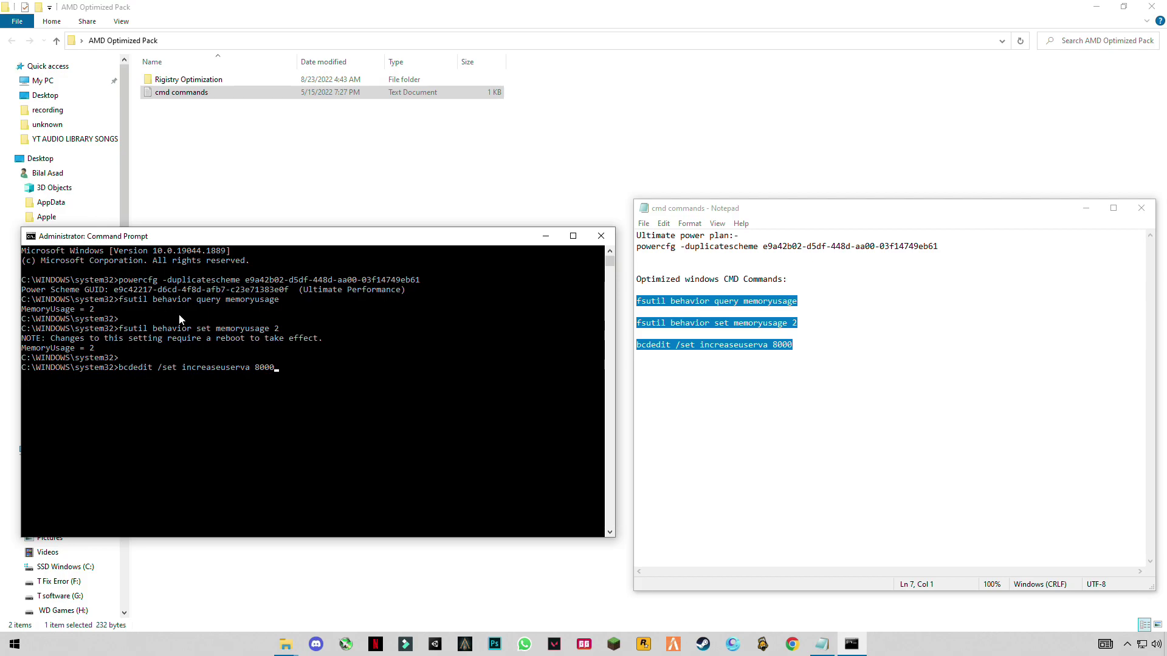
key("Return")
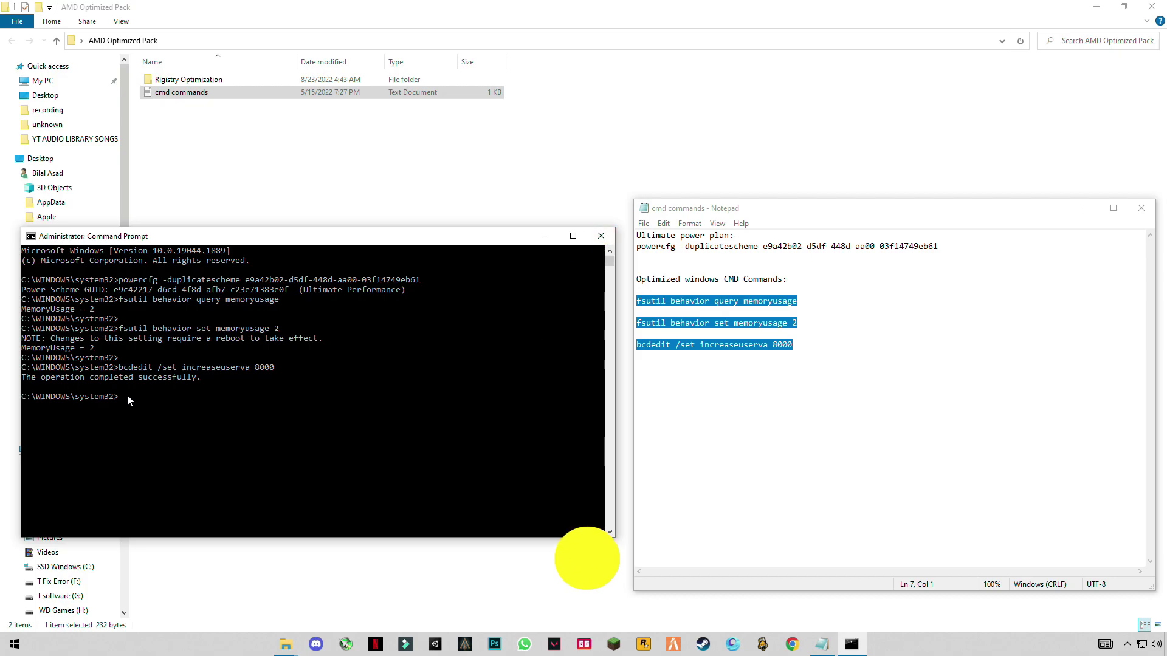
type("EXIT")
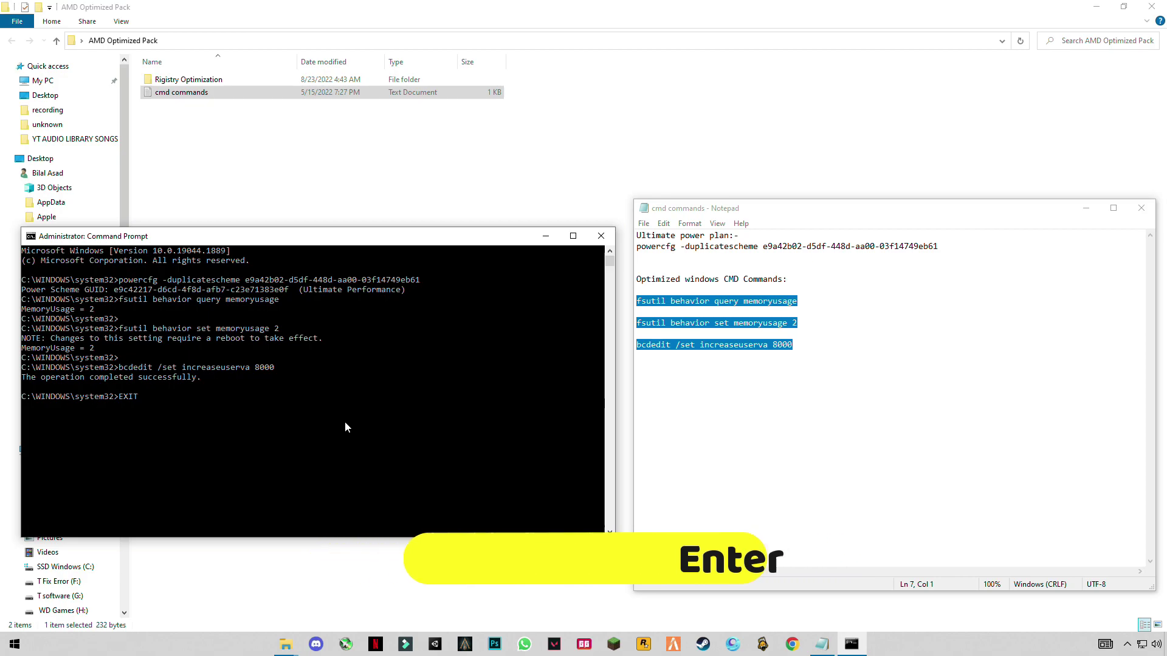
key("Return")
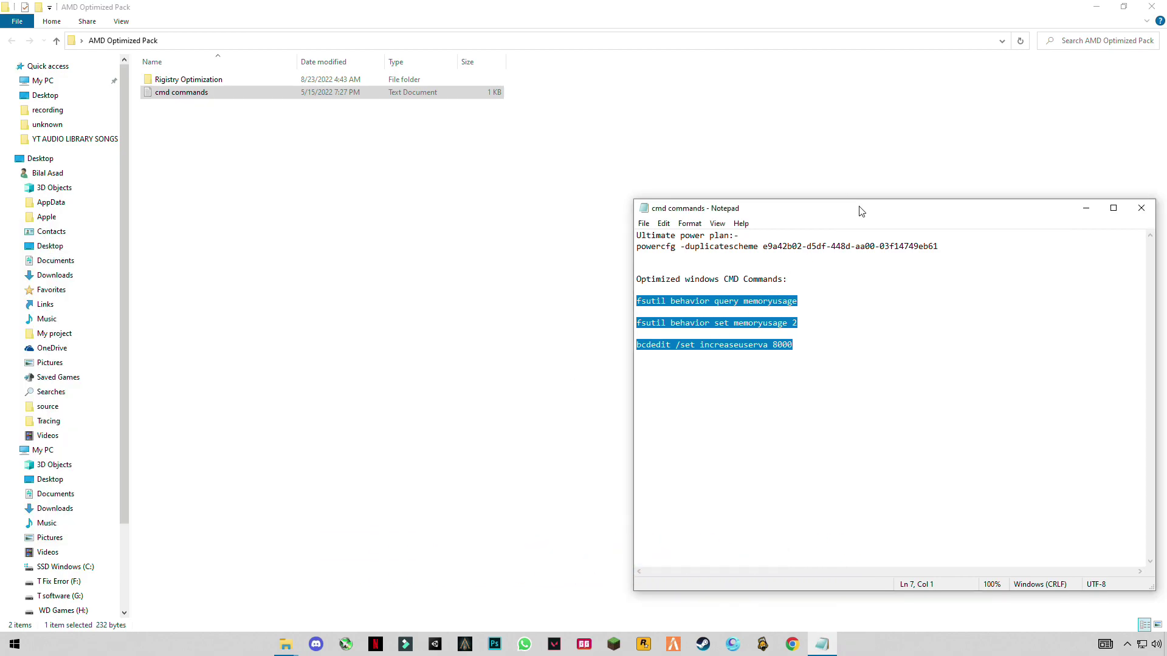
Close the cmd commands file and open the Rigistry Optimization folder in the AMD Optimized Pack
left_click_drag(862, 211, 443, 219)
left_click(708, 213)
left_click(316, 149)
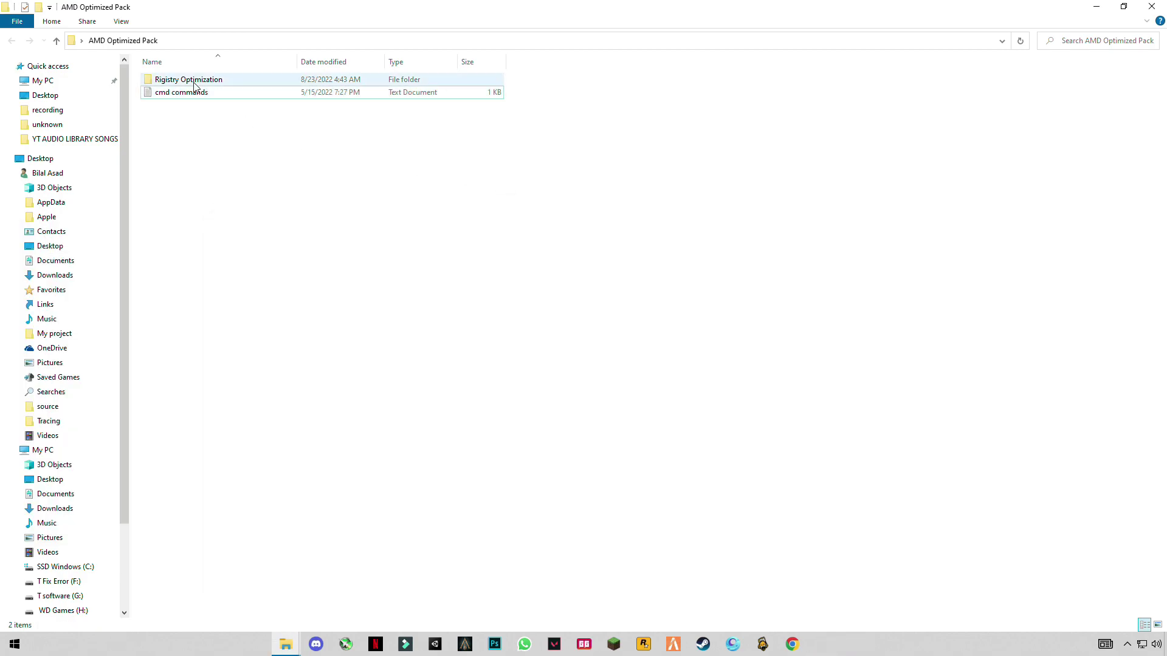
double_click(194, 85)
key("Down")
left_click(193, 94)
left_click(207, 106)
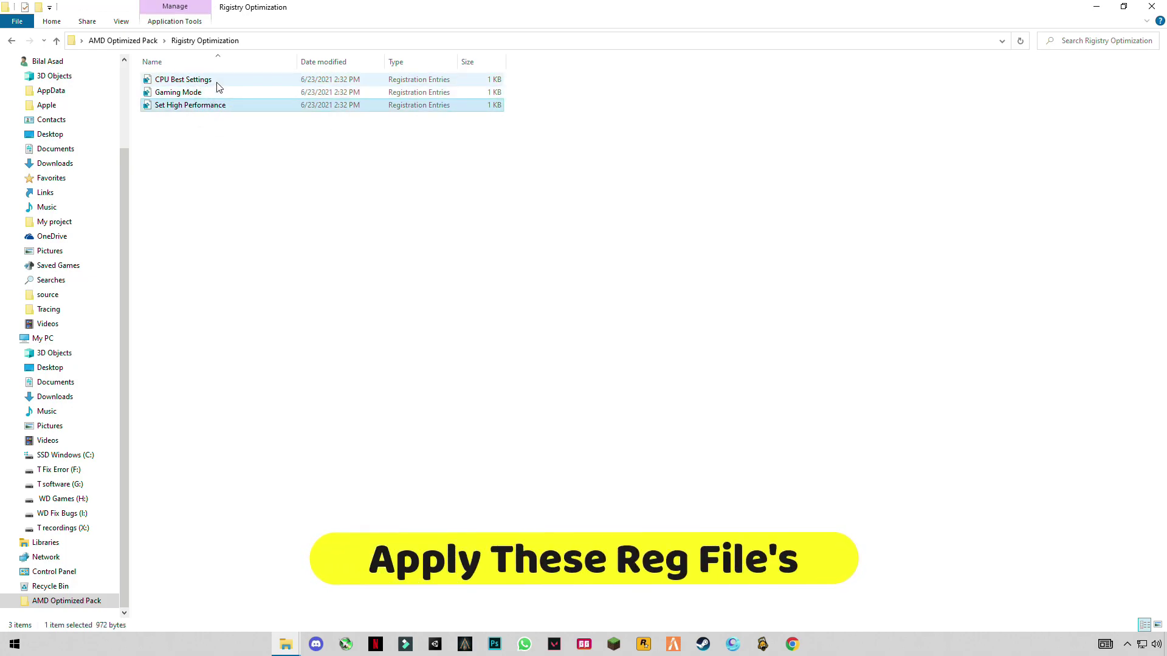
Merge the CPU Best Settings registration file into the registry, accepting the prompts
left_click(215, 81)
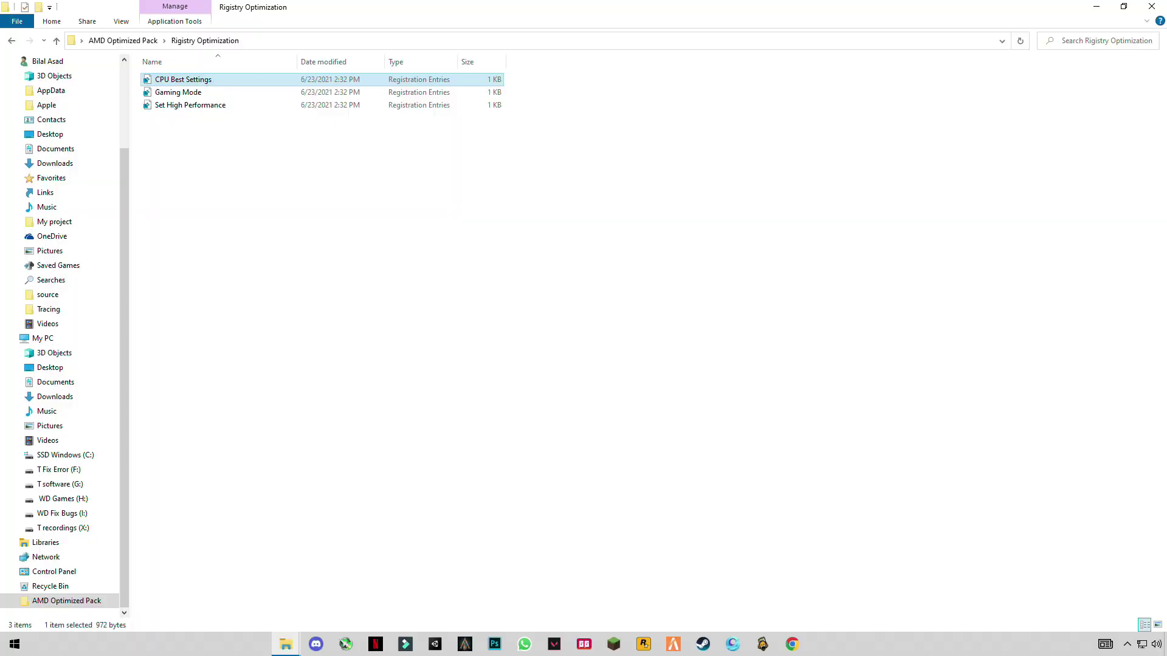
double_click(208, 85)
left_click(520, 398)
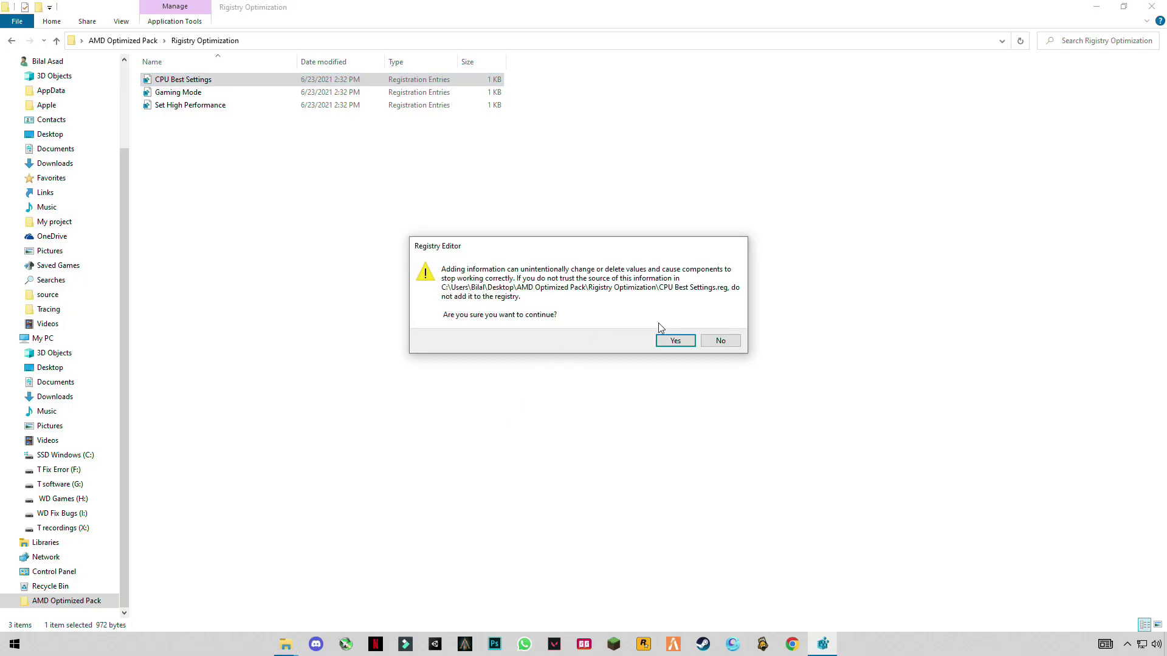
left_click(675, 340)
left_click(719, 322)
Merge the Gaming Mode registration file into the registry, accepting the prompts
double_click(178, 92)
left_click(521, 398)
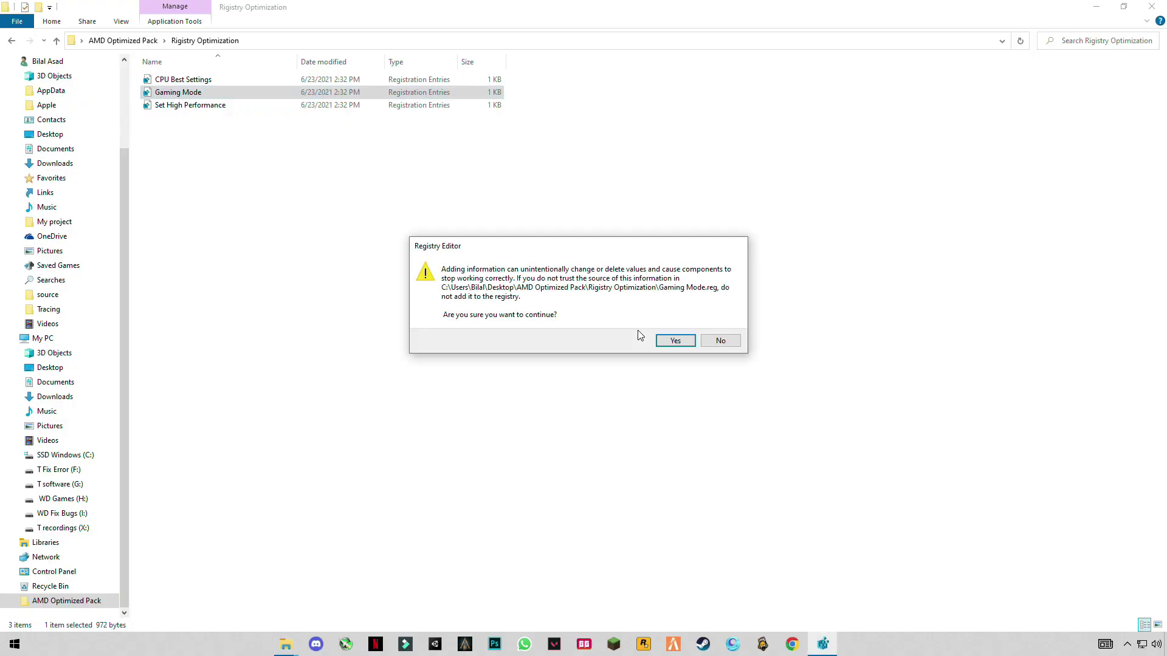
left_click(675, 340)
left_click(719, 323)
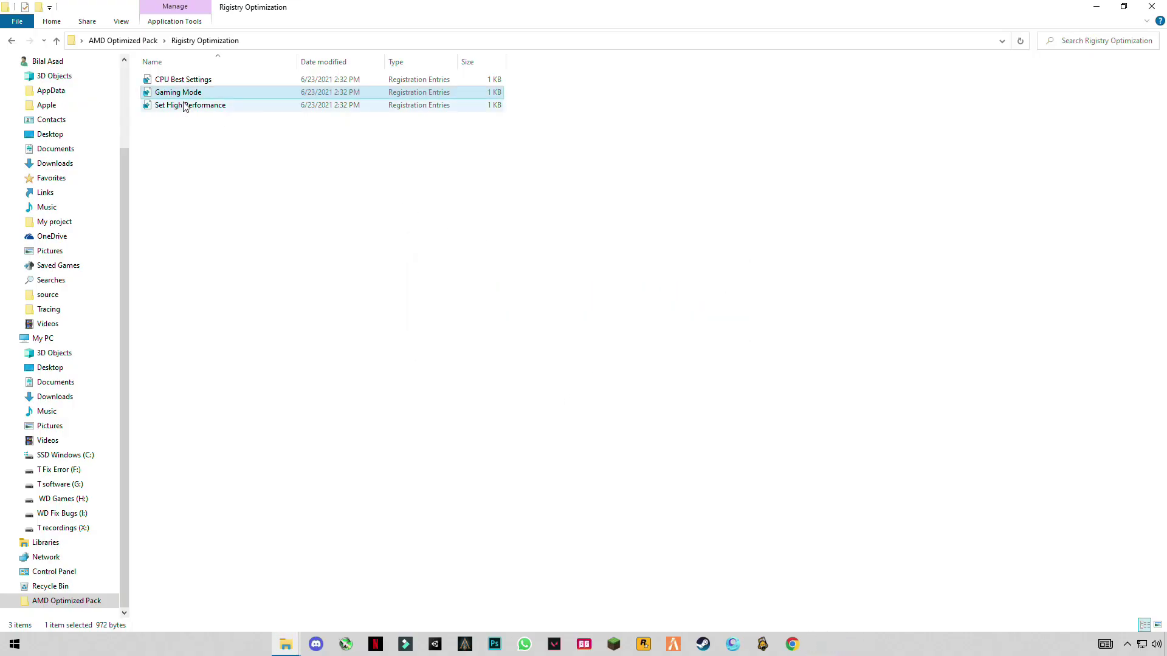
Merge the Set High Performance registration file into the registry, accepting the prompts, and close the folder
double_click(184, 106)
left_click(521, 398)
left_click(673, 341)
left_click(719, 322)
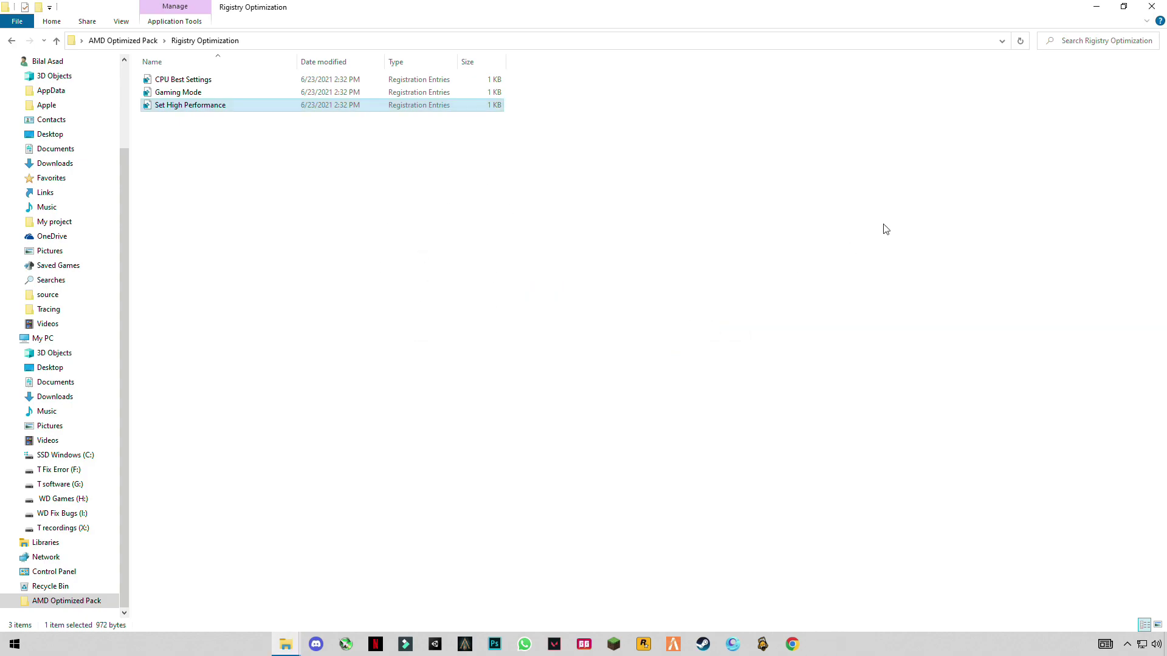
left_click(1151, 6)
right_click(8, 21)
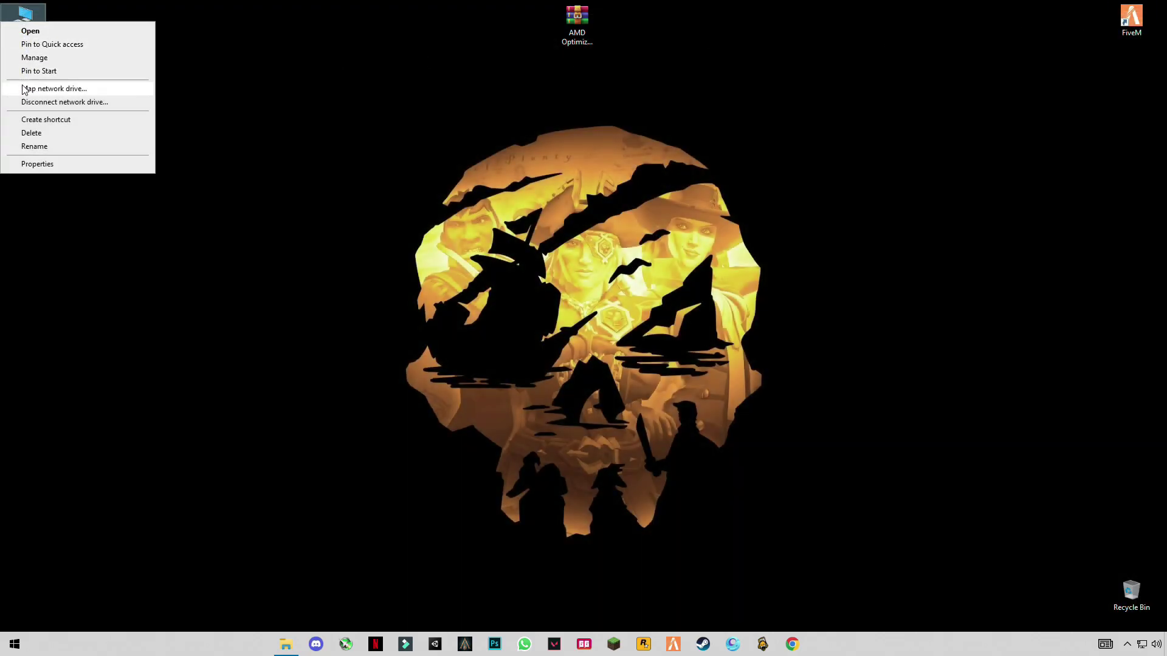
left_click(57, 164)
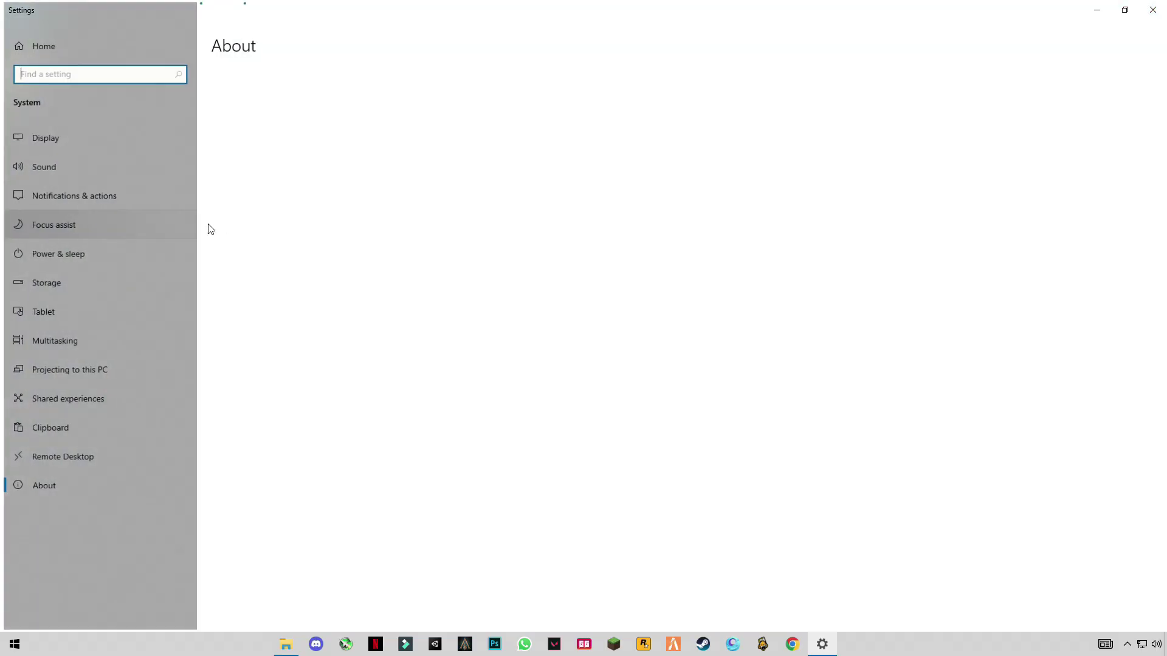
left_click(1152, 10)
Open the system properties from My PC and bring up the Performance Options through the advanced system settings
double_click(23, 19)
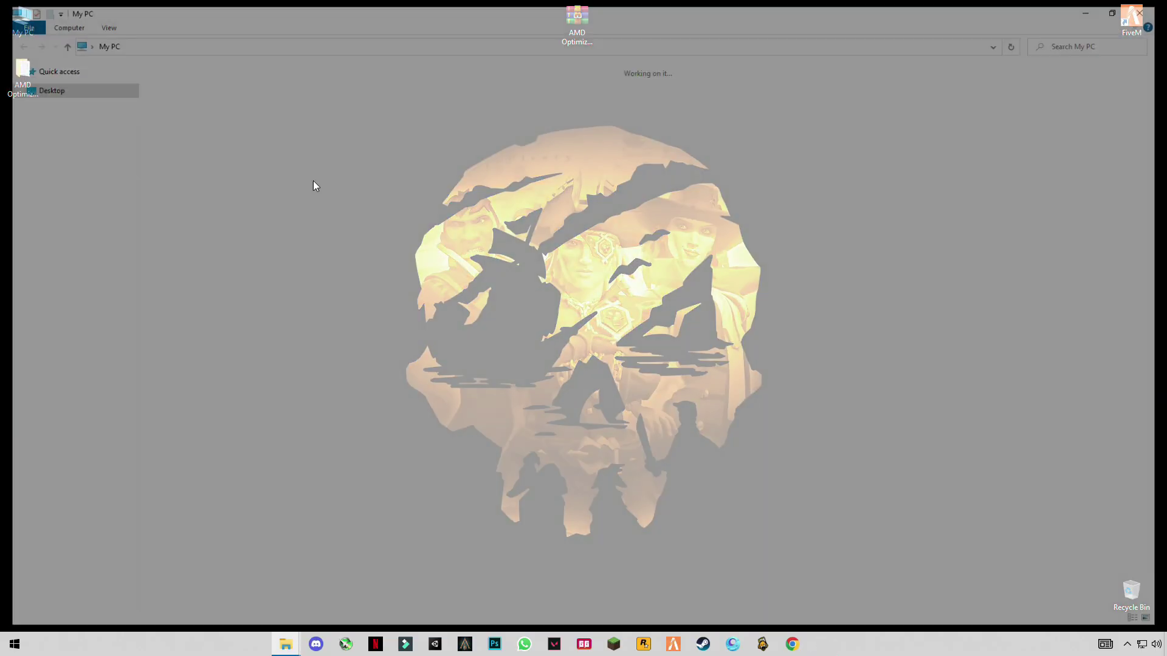
right_click(599, 435)
left_click(491, 547)
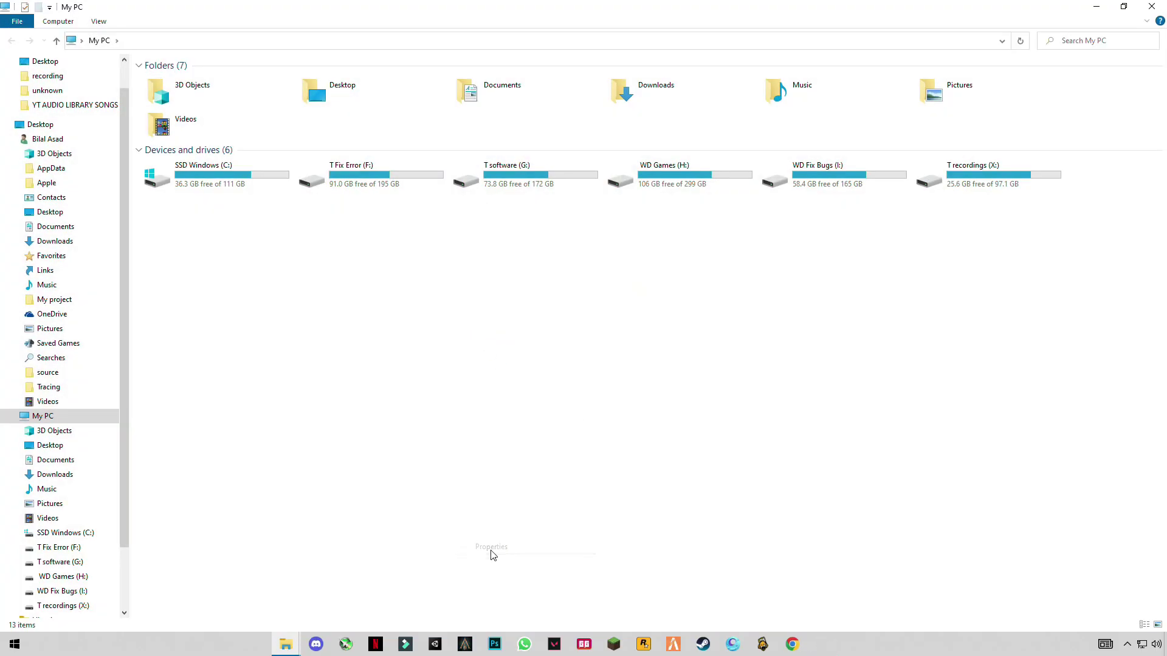
left_click(57, 127)
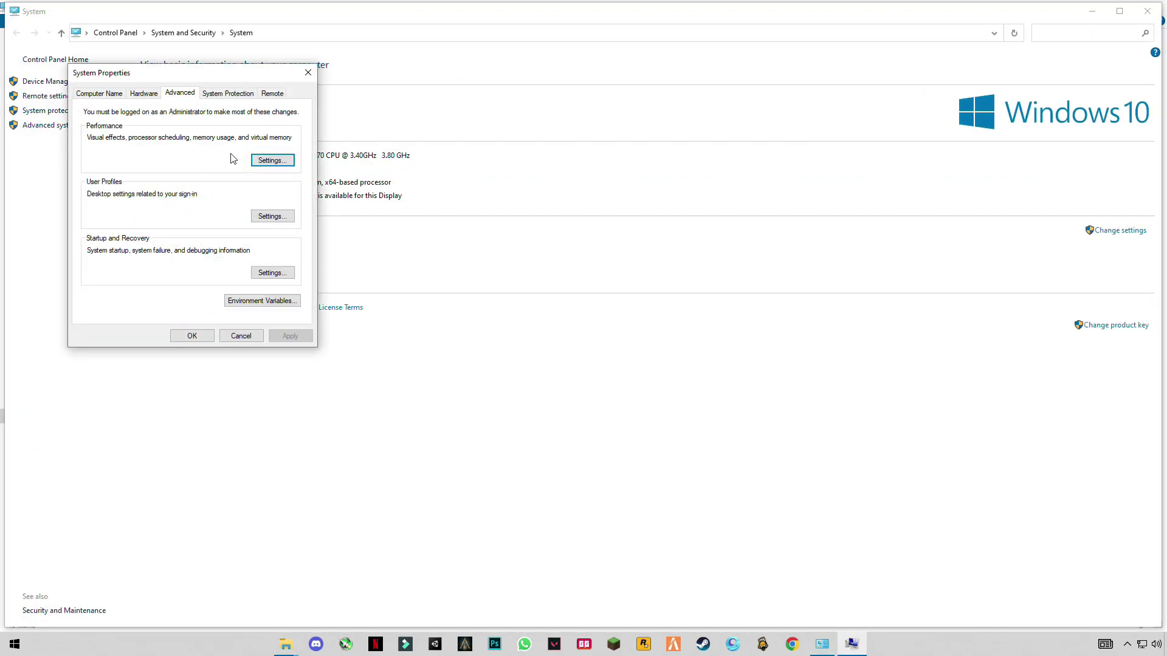
left_click(270, 162)
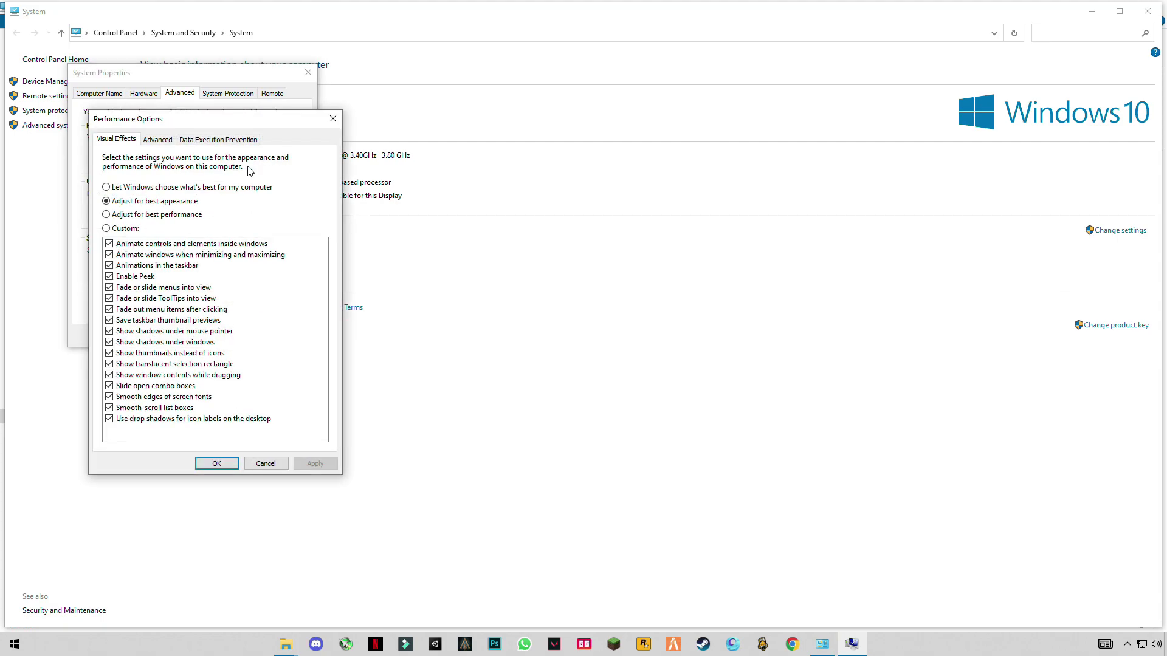
Set the visual effects to Adjust for best performance, apply the change, and close the dialogs and the System and My PC windows
left_click(165, 142)
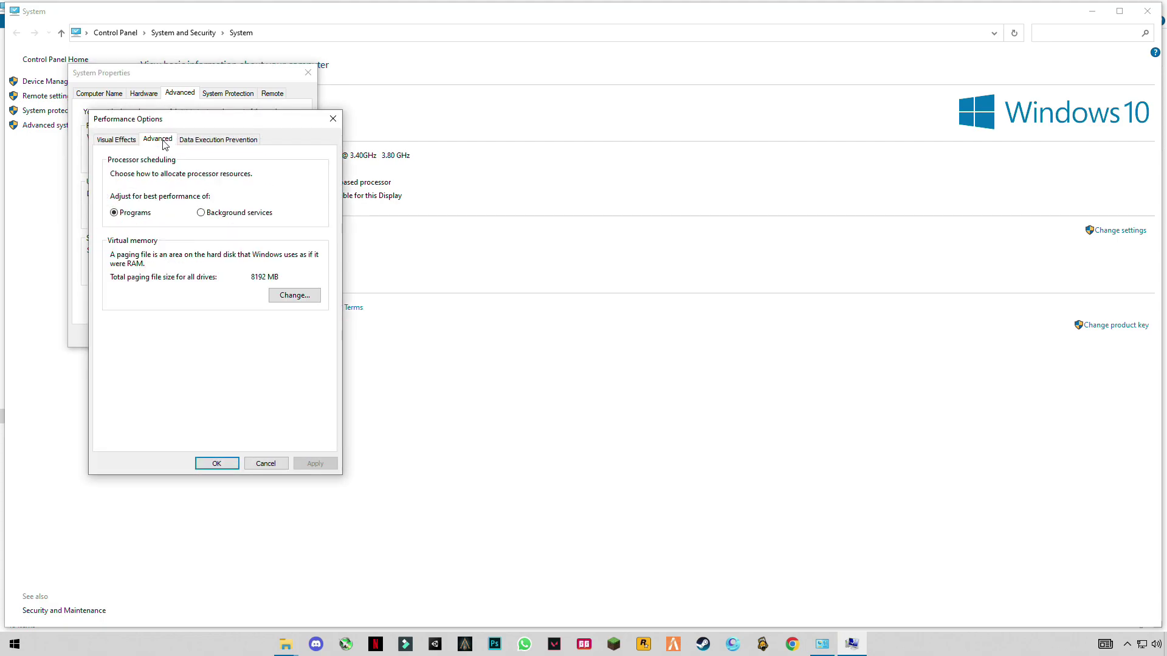
left_click(130, 140)
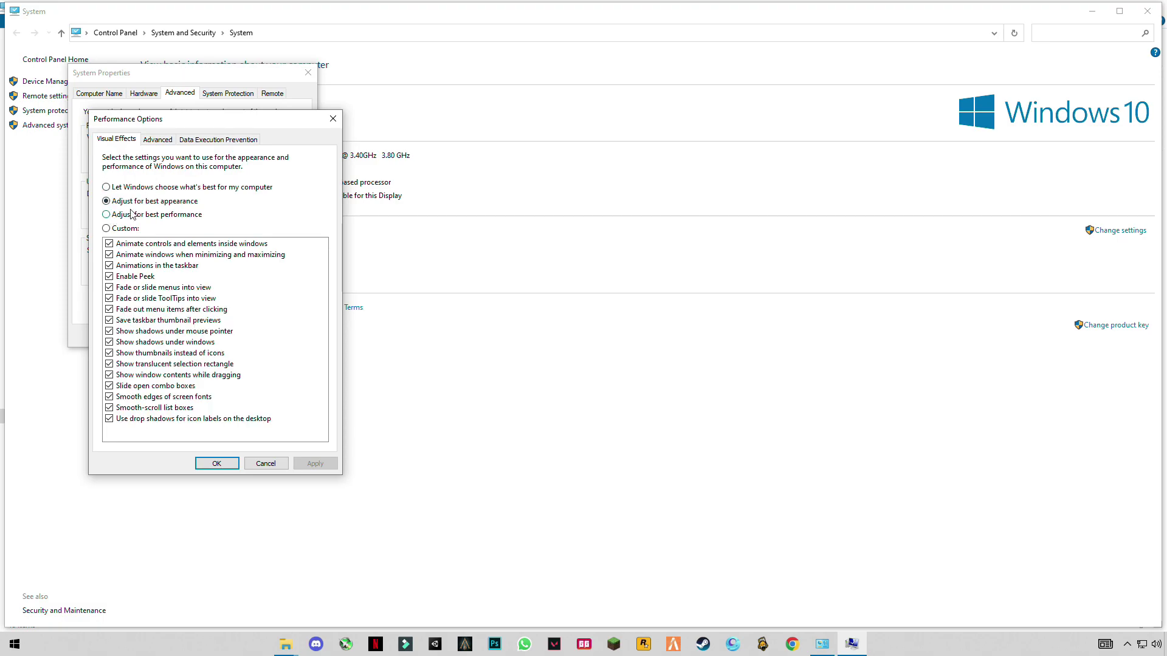
left_click(108, 215)
left_click(308, 463)
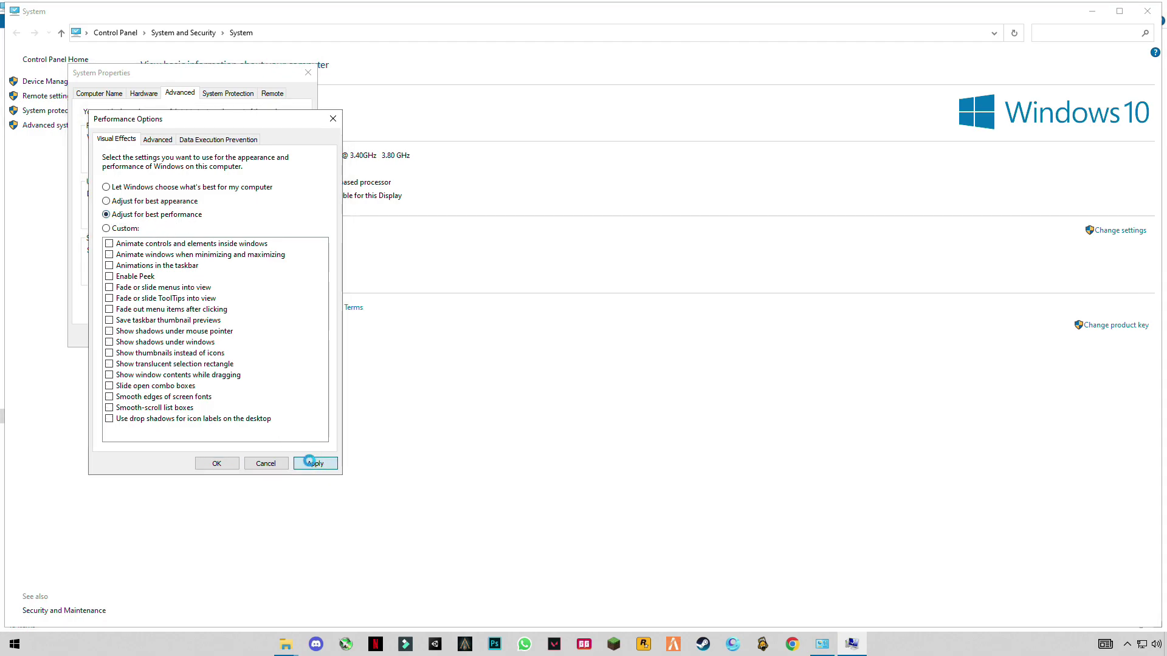
left_click(216, 463)
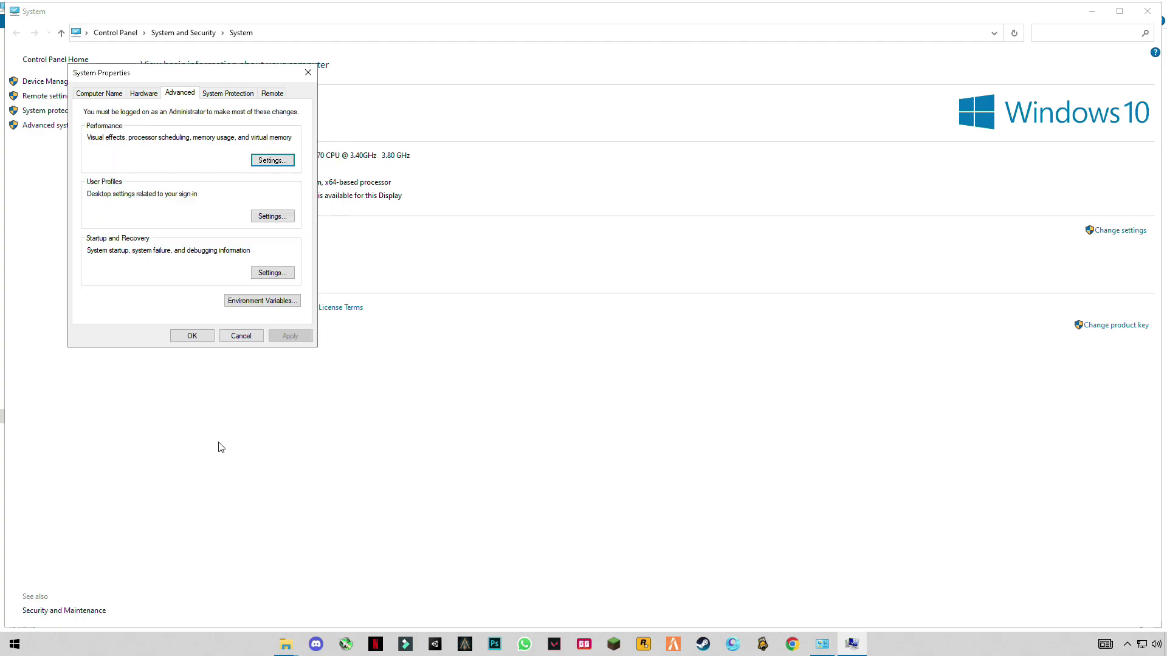
left_click(193, 336)
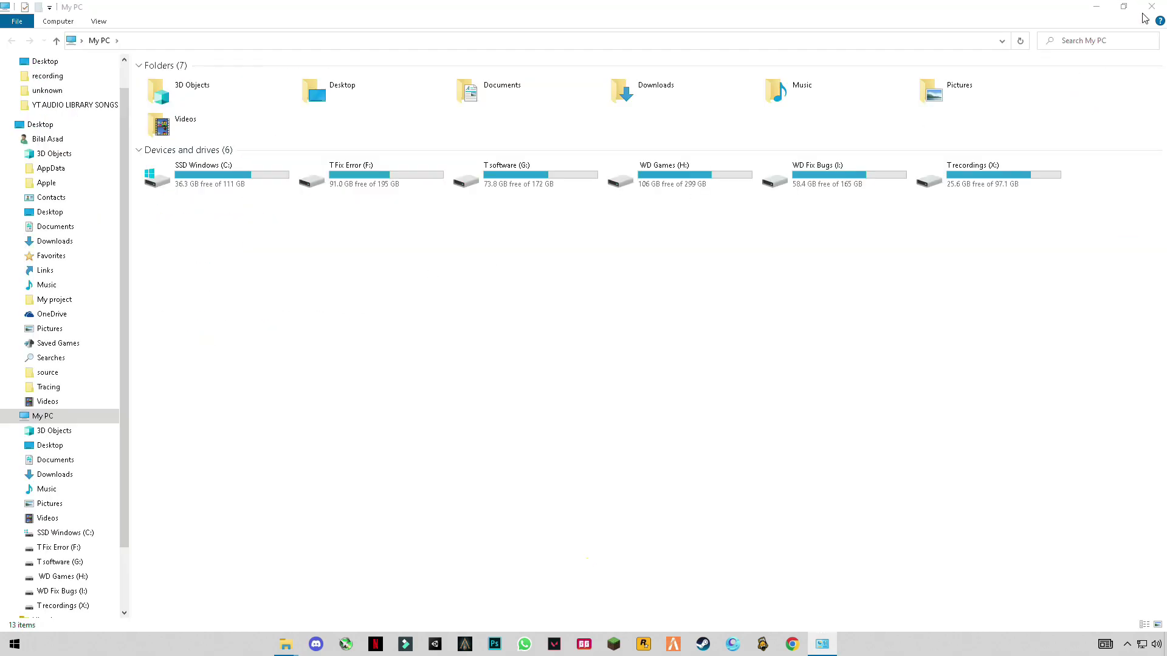
left_click(1147, 9)
left_click(1151, 7)
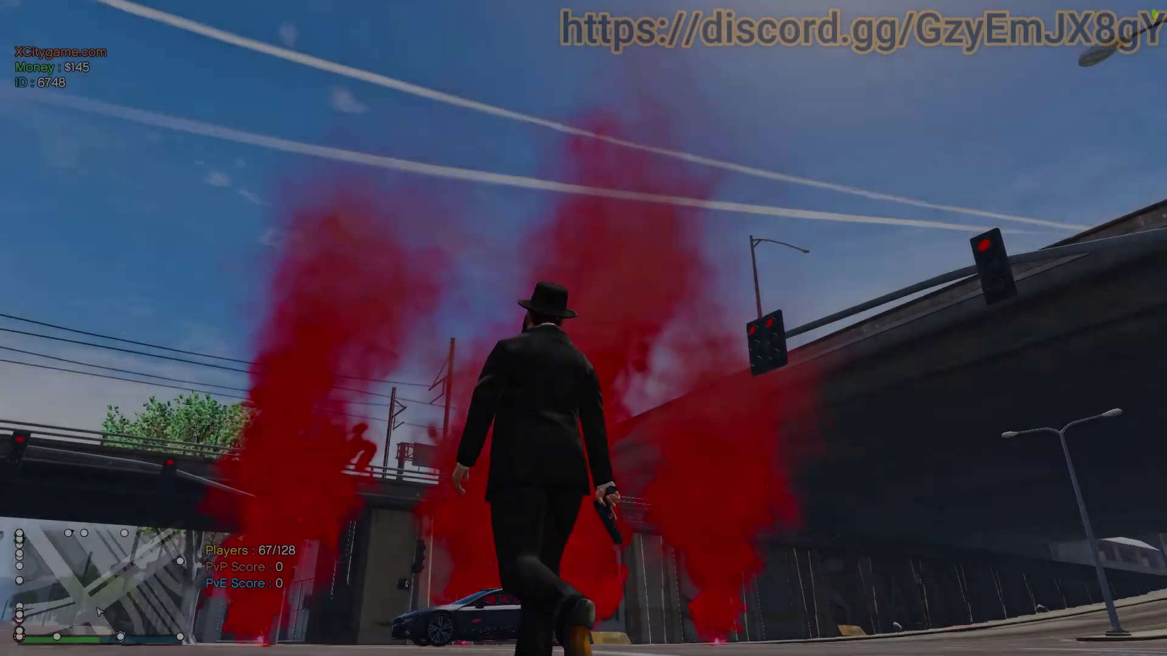
key("w")
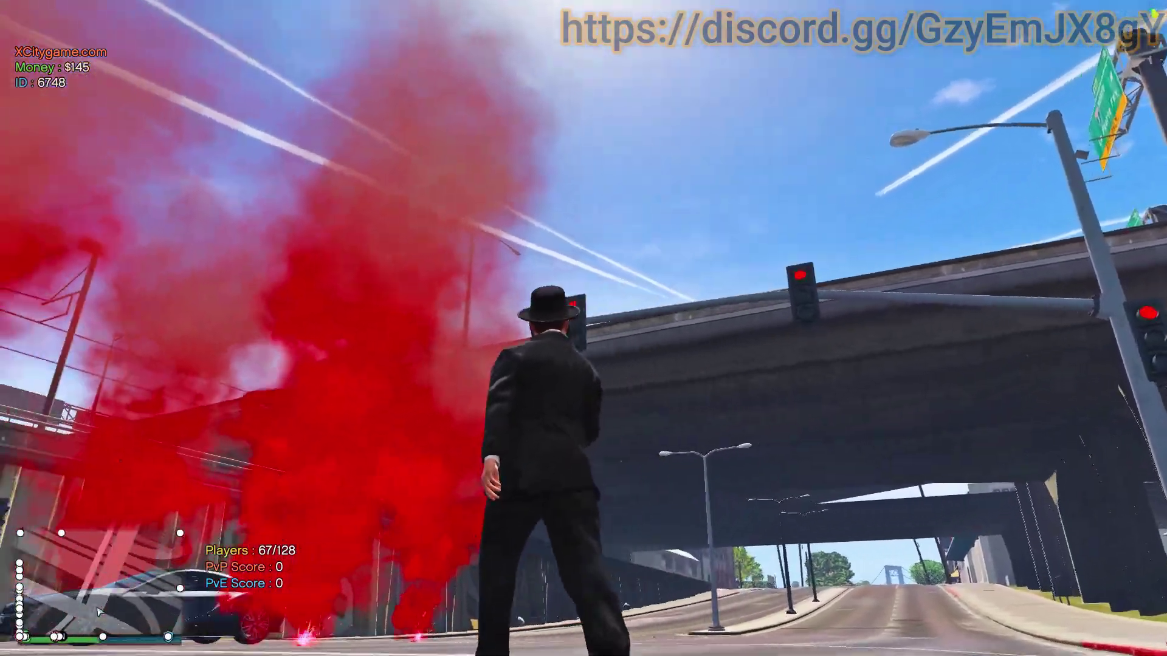
key("a")
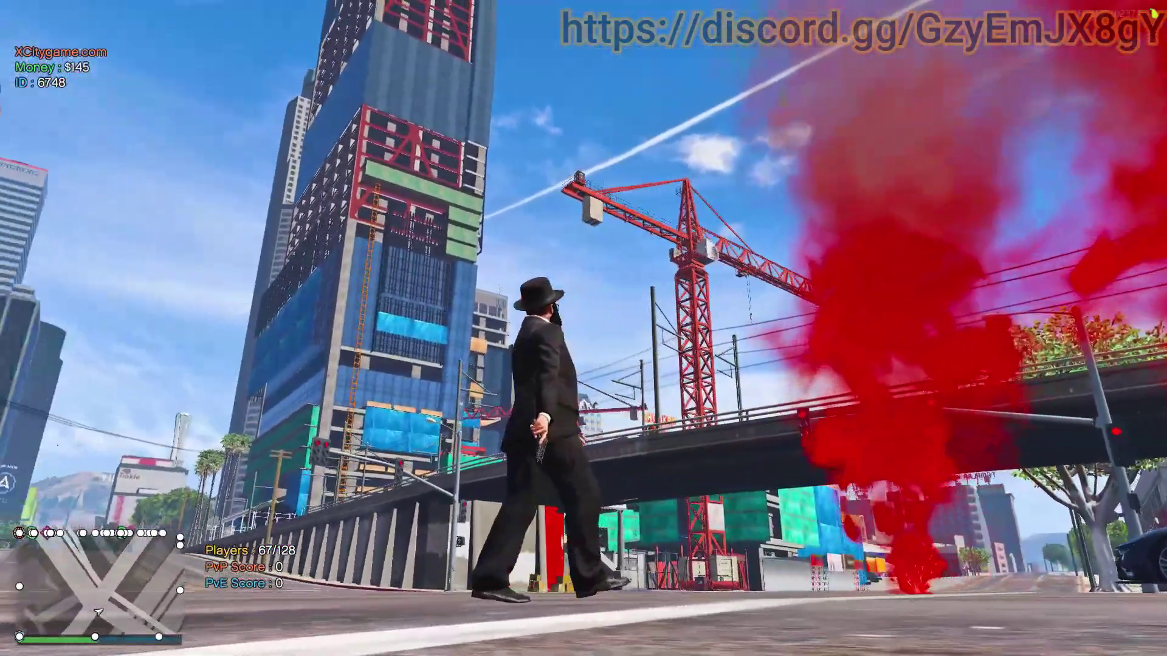
key("w")
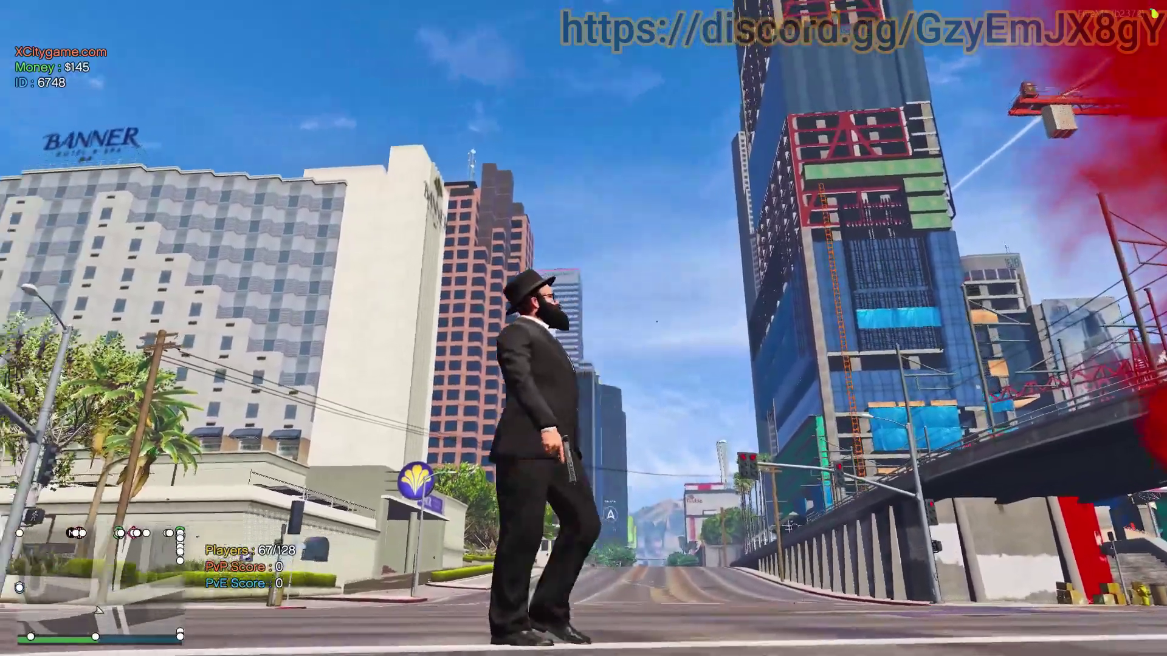
key("w")
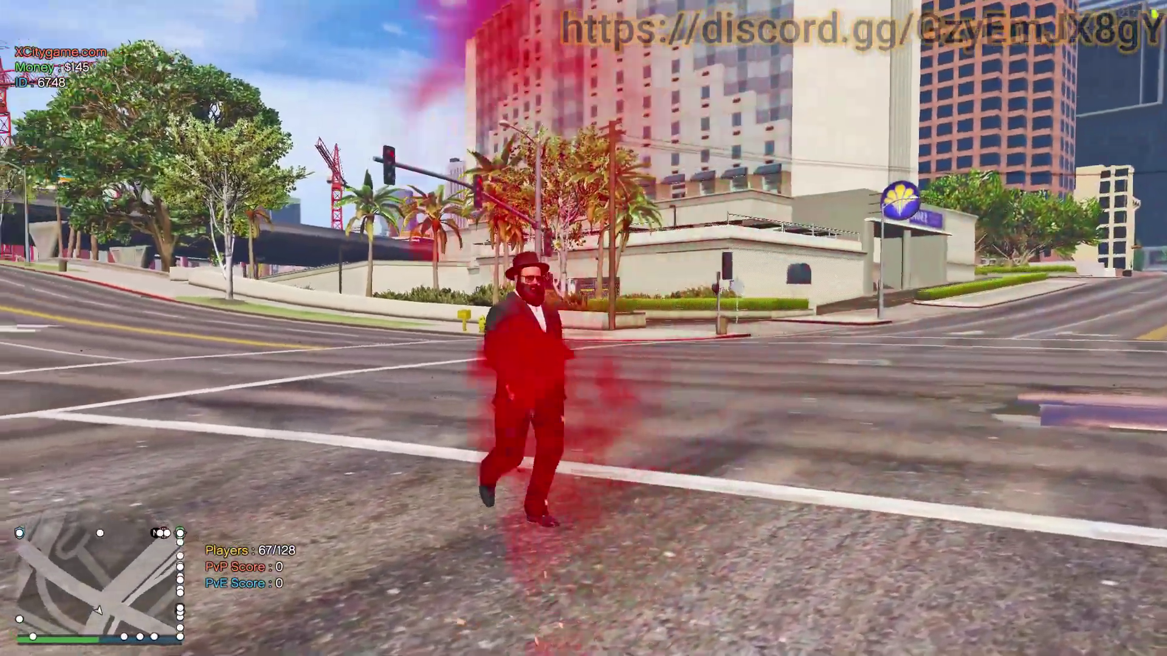
key("w")
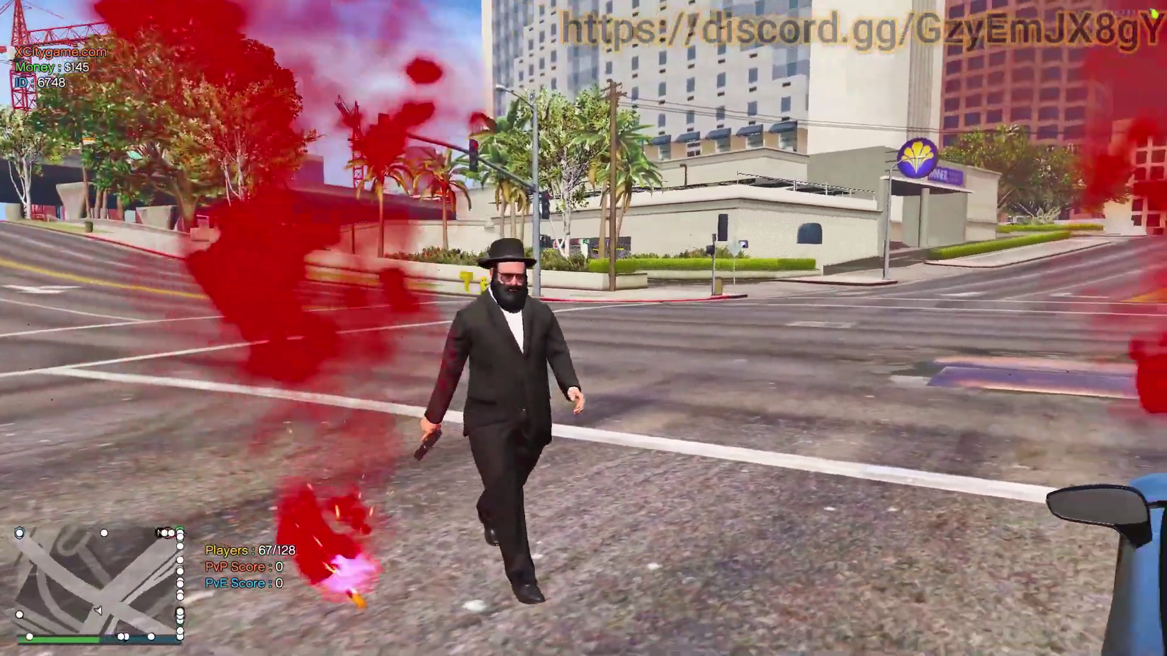
key("w")
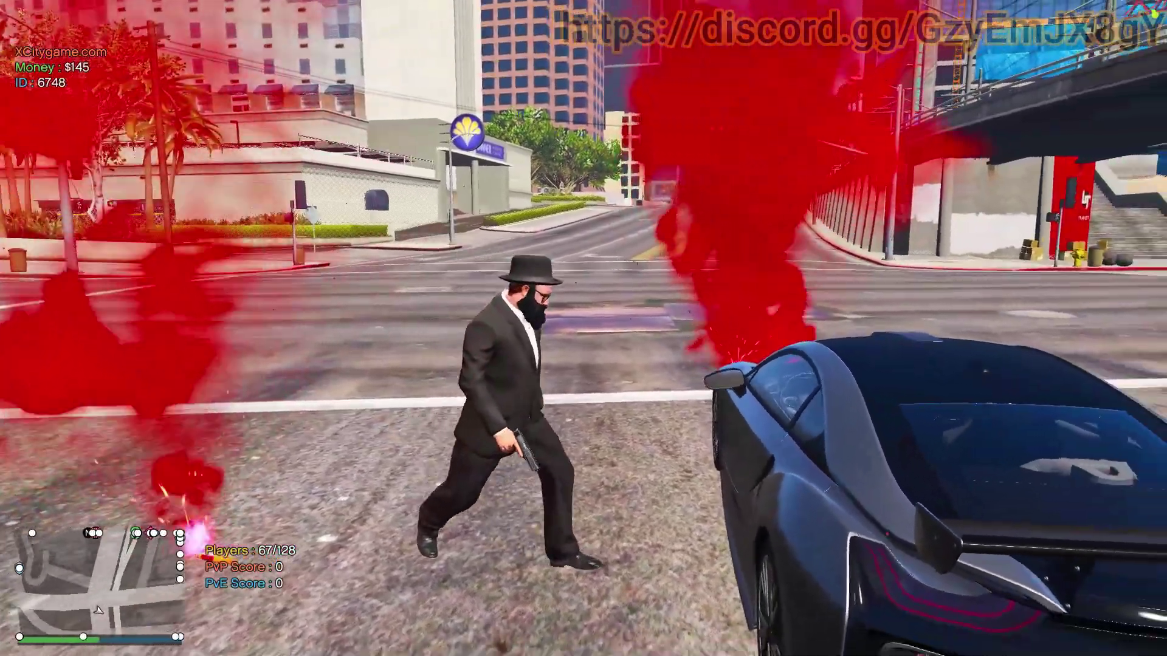
key("f")
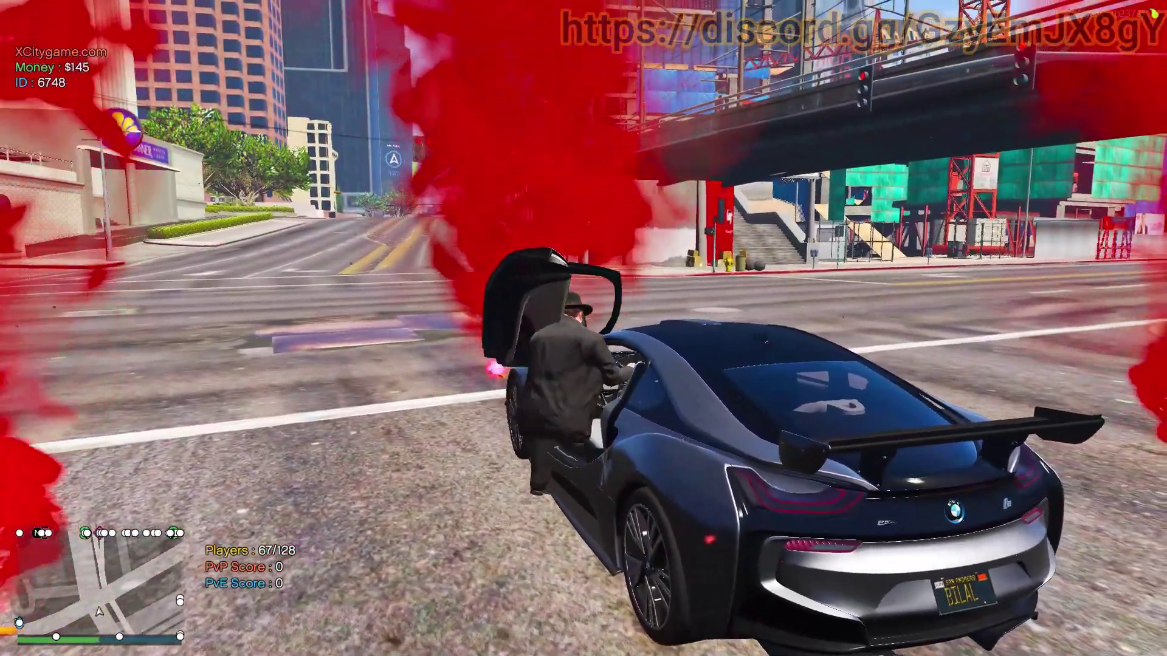